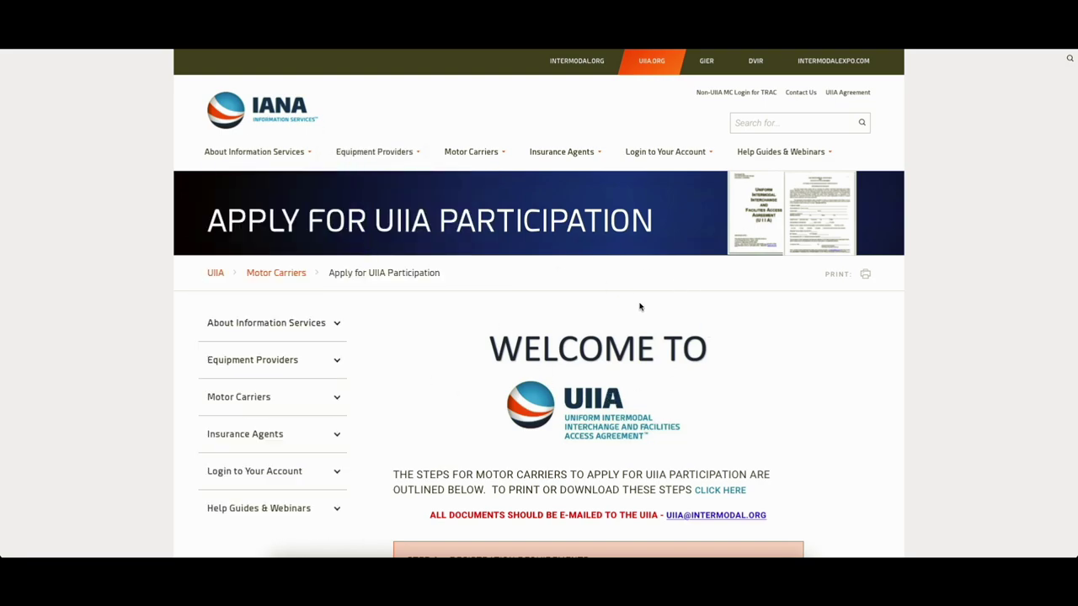
- Scroll down to the application steps and expand Step 1 — Registration Requirements
scroll(539, 353, down, 2)
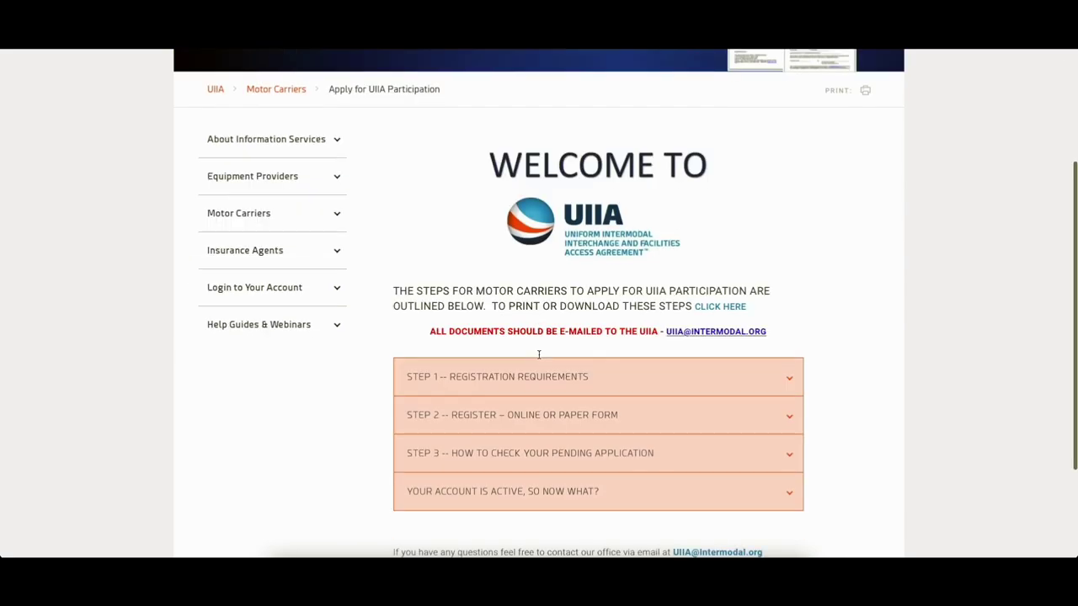
scroll(538, 354, up, 1)
scroll(538, 354, down, 2)
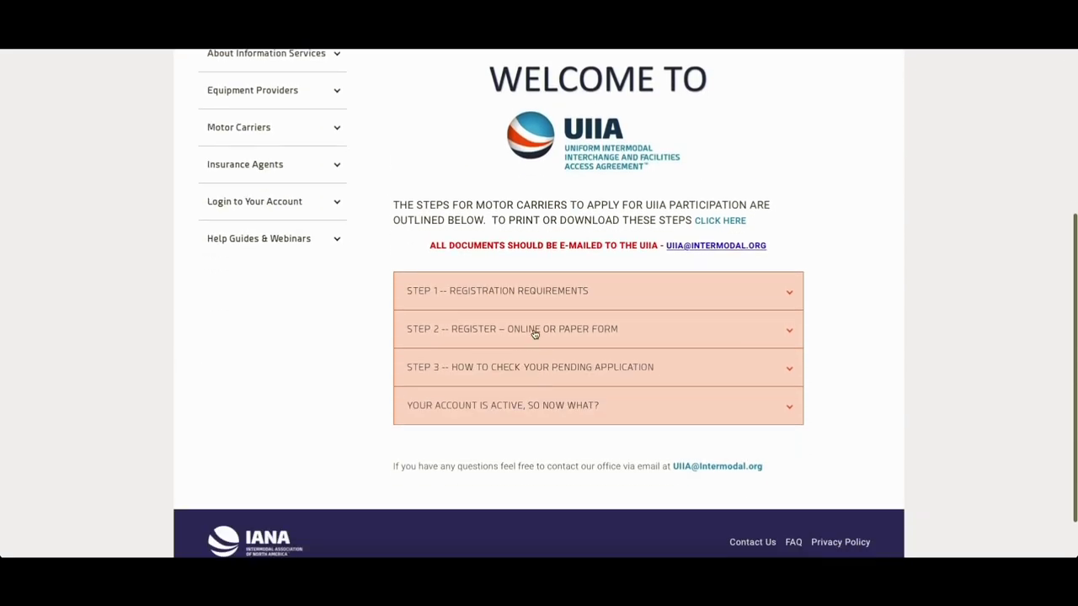
click(507, 295)
- Scroll through the Step 1 requirements, from SCAC code and USDOT/MC number to insurance and annual fee
scroll(508, 320, down, 2)
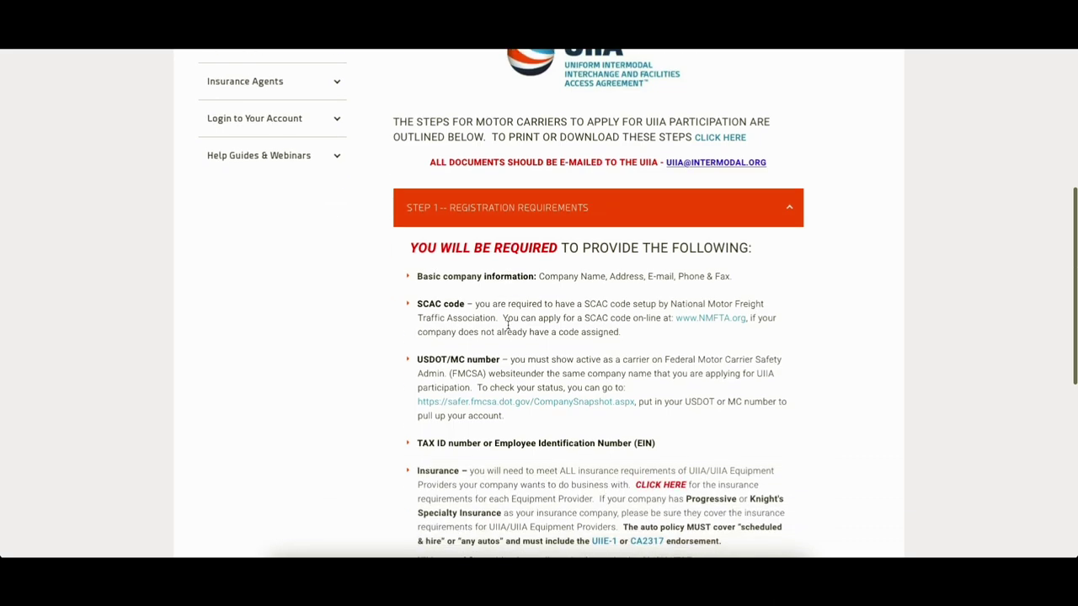
scroll(508, 328, down, 1)
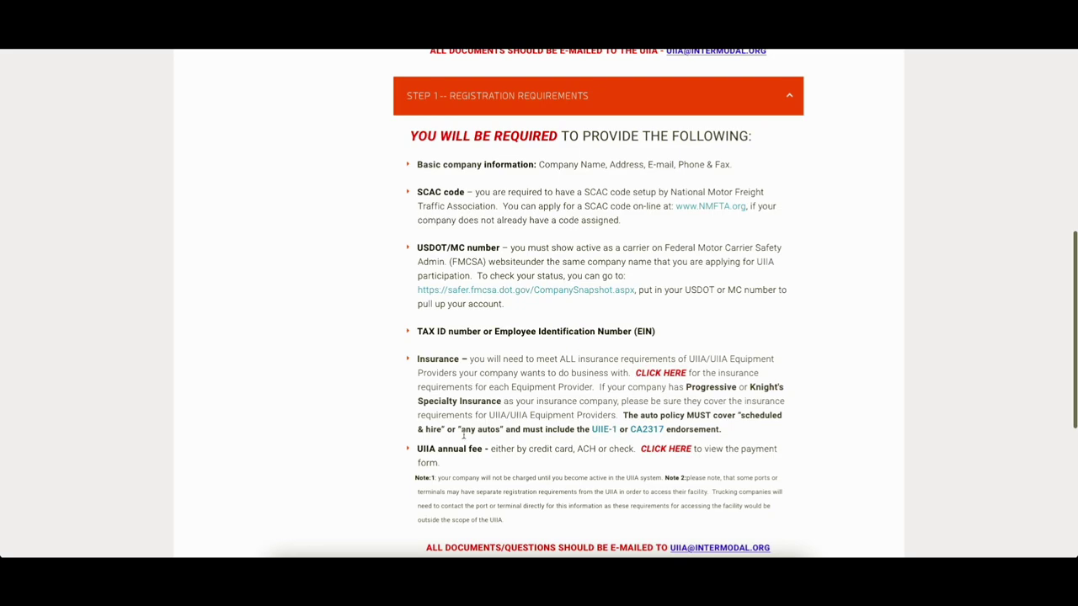
scroll(482, 377, down, 1)
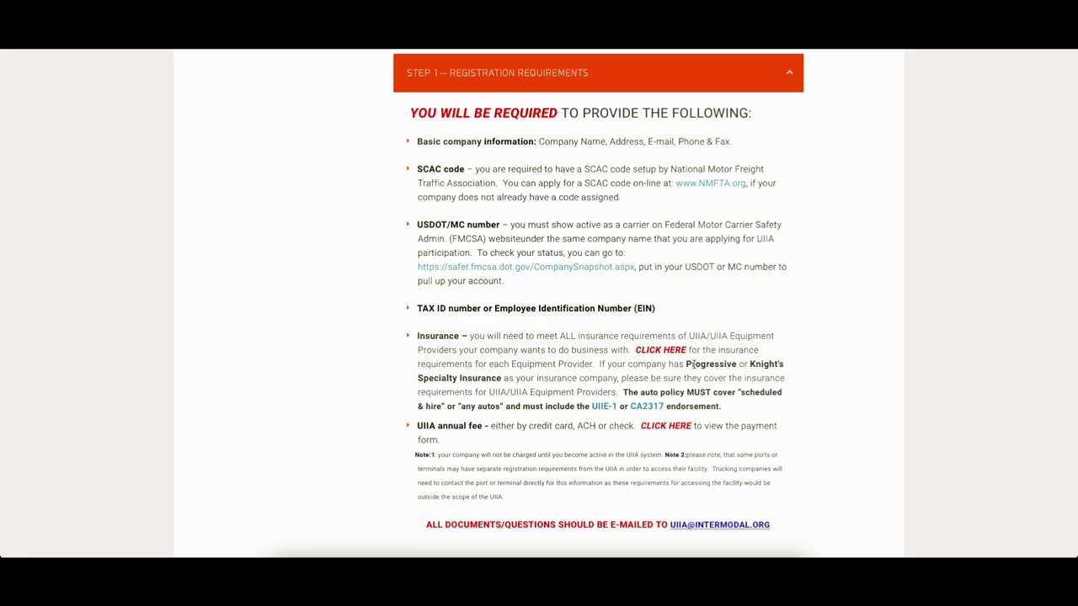
drag(685, 363, 738, 364)
scroll(738, 365, up, 1)
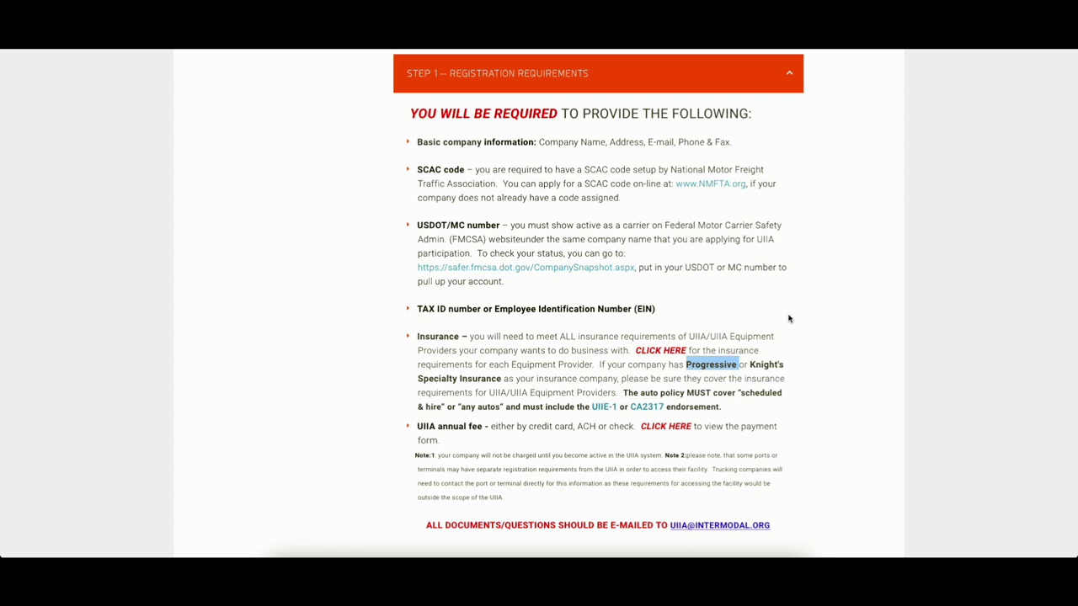
click(630, 368)
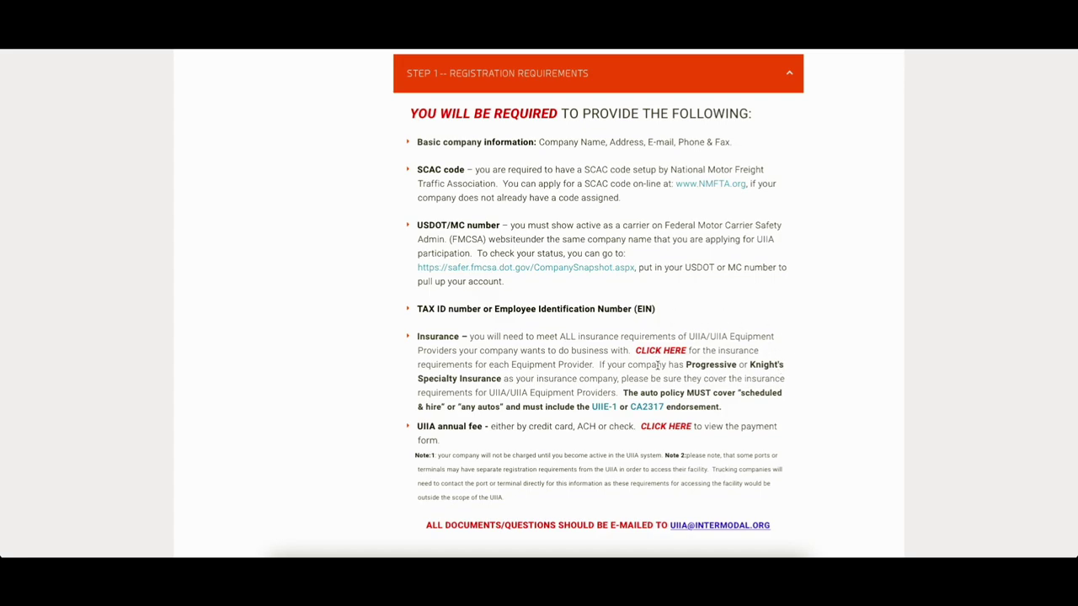
drag(674, 364, 784, 380)
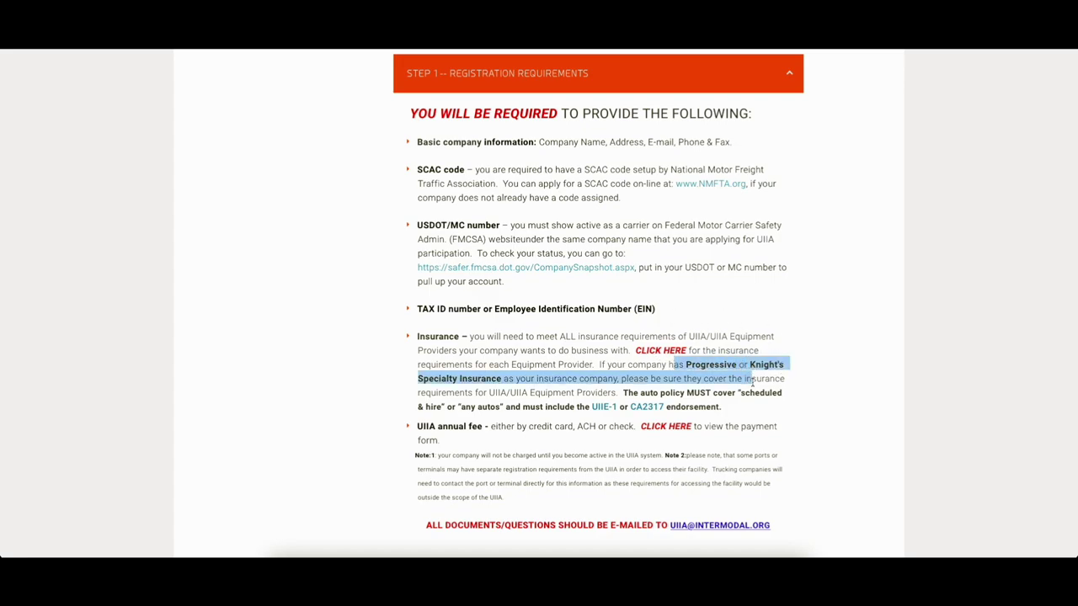
click(532, 384)
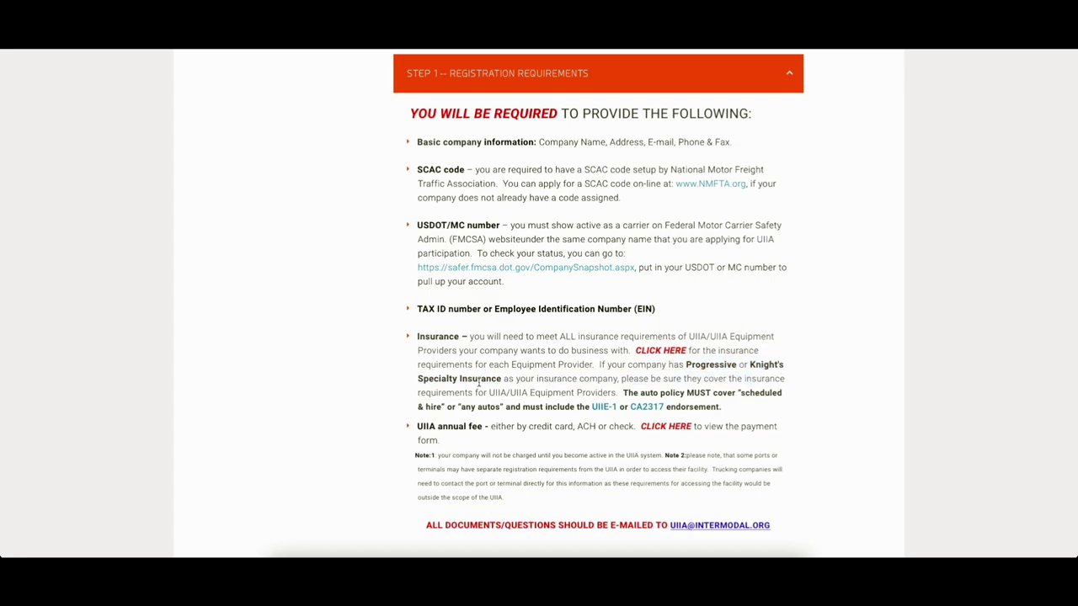
double_click(767, 364)
drag(433, 378, 507, 392)
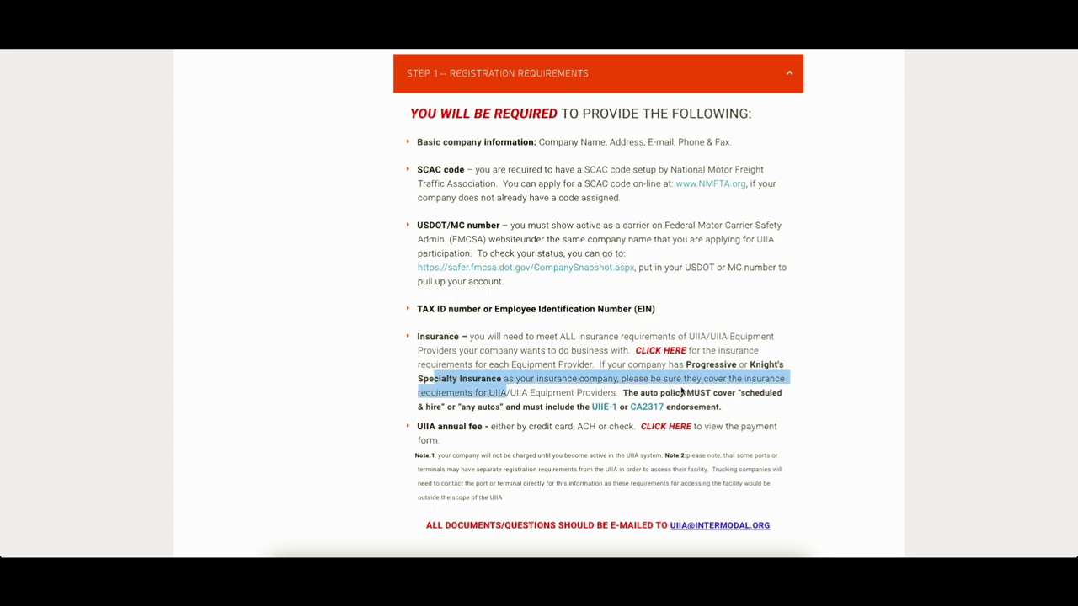
click(682, 392)
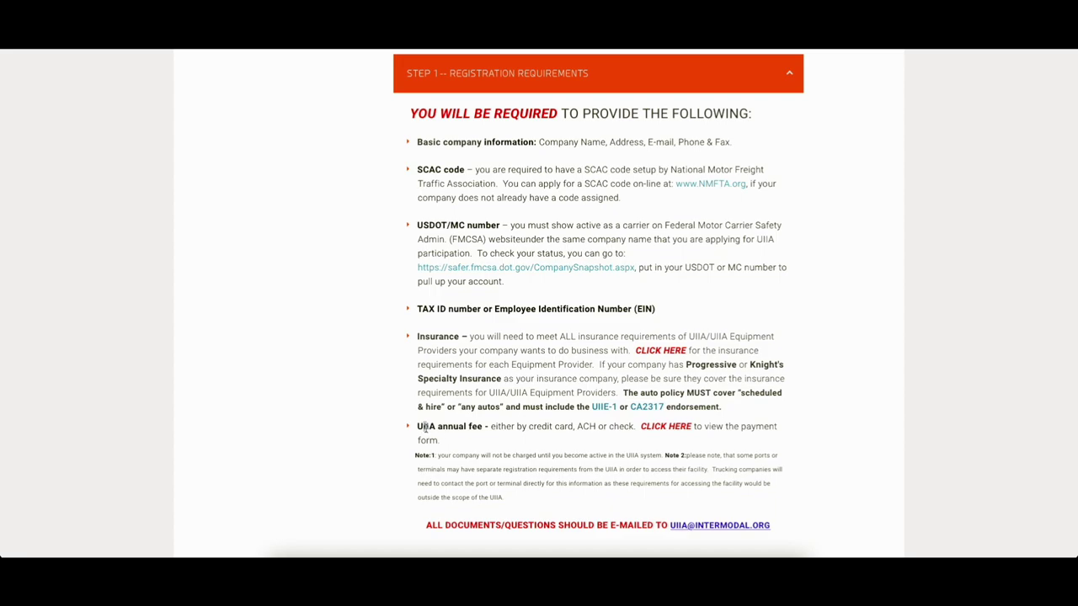
drag(423, 427, 489, 427)
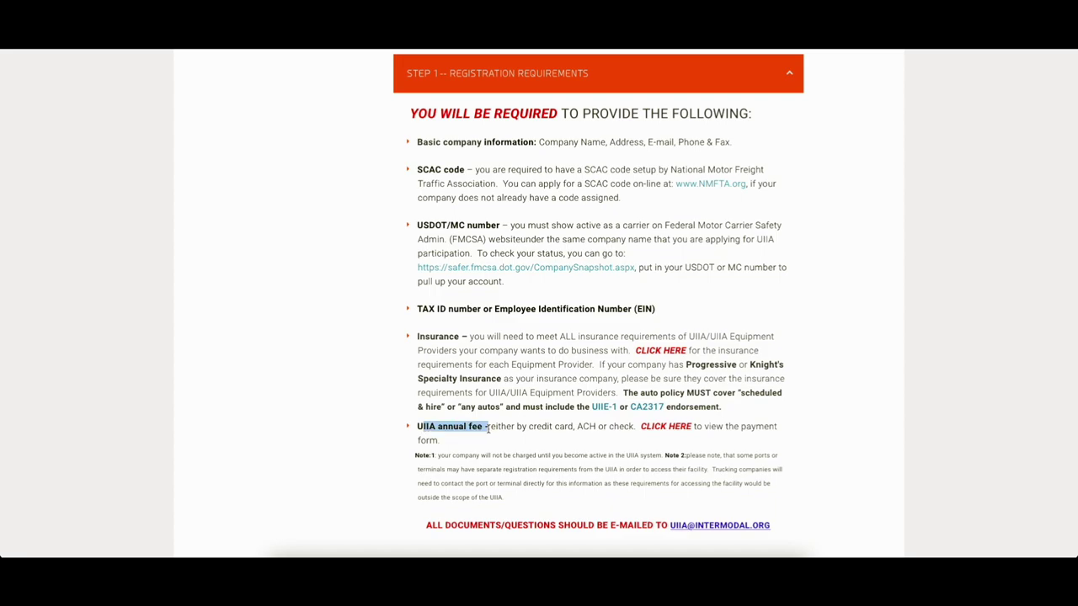
click(603, 440)
- Expand Step 2, apply online, and continue past How To Join to the Basic Information form
scroll(601, 439, down, 2)
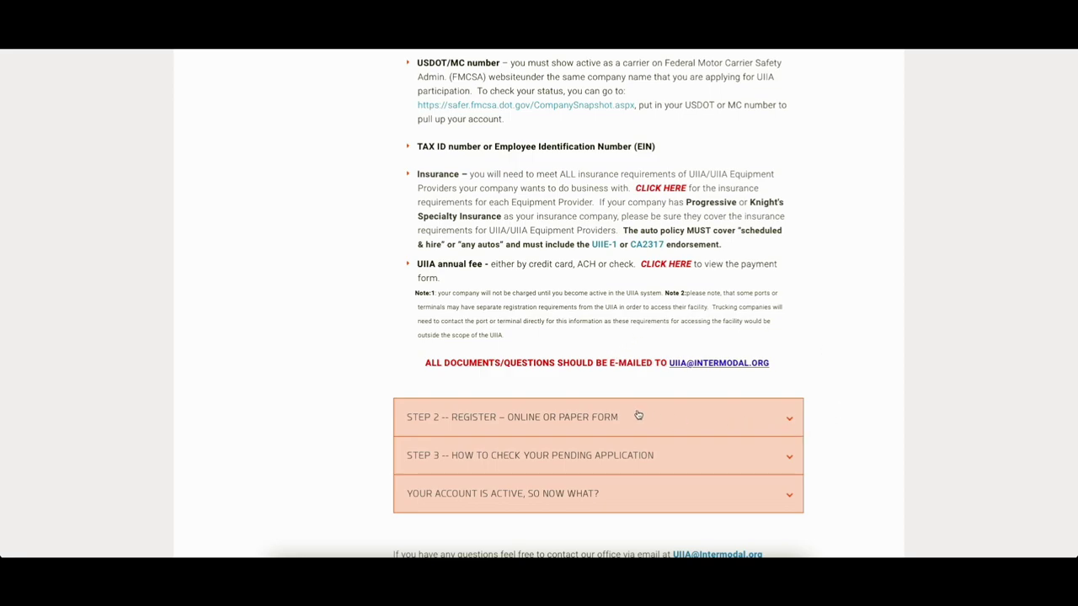
click(556, 427)
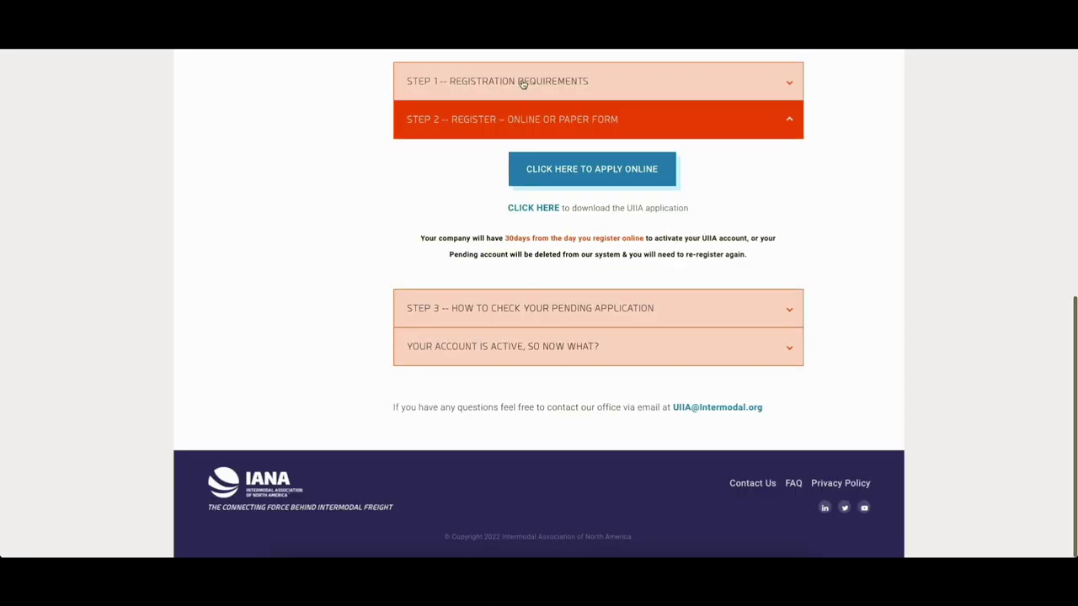
click(583, 171)
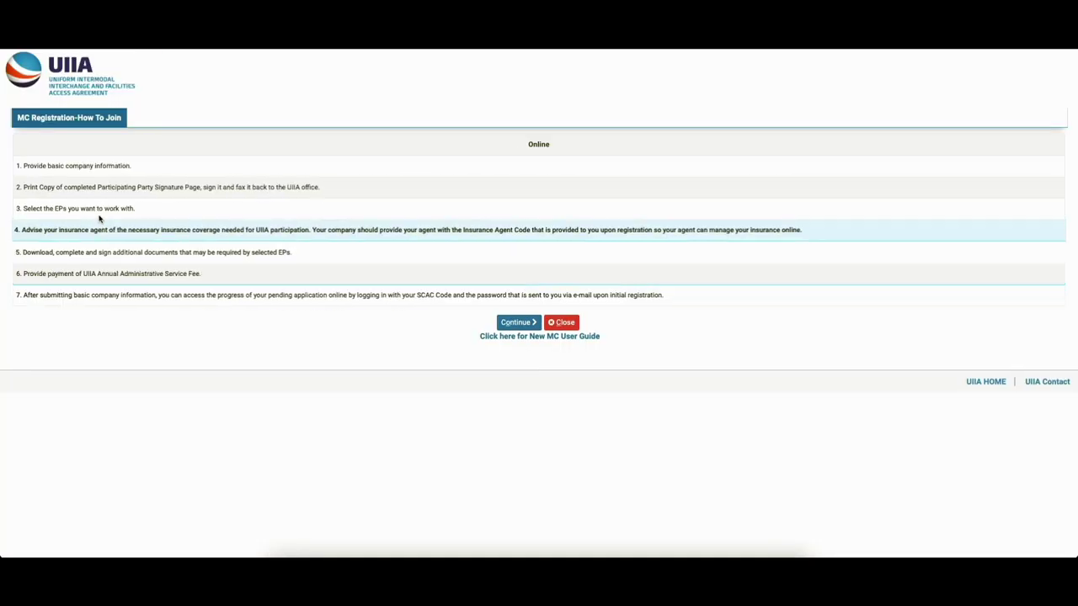
click(514, 322)
click(325, 166)
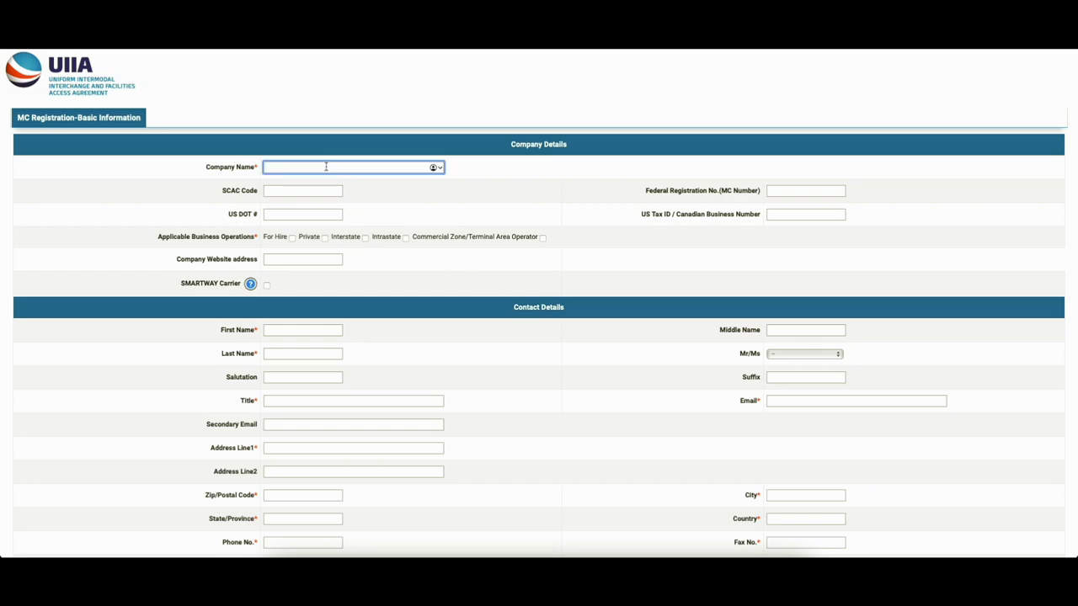
- Enter company name 'Trucking CO LLC', the SCAC code, and MC Number 12345678
text(Trucking CO LLC)
click(325, 192)
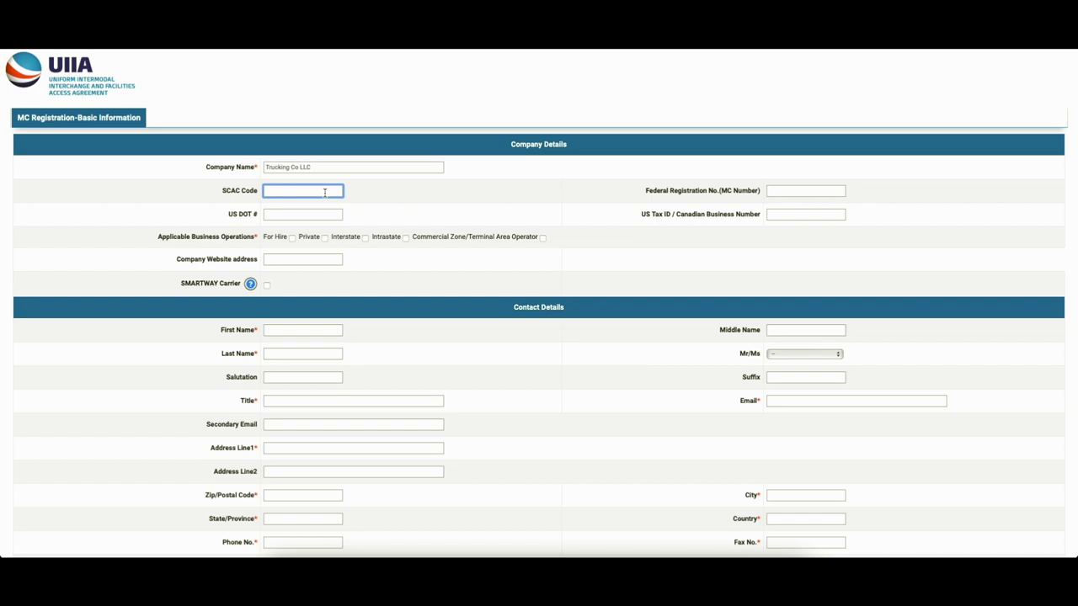
text(ABCD)
click(786, 190)
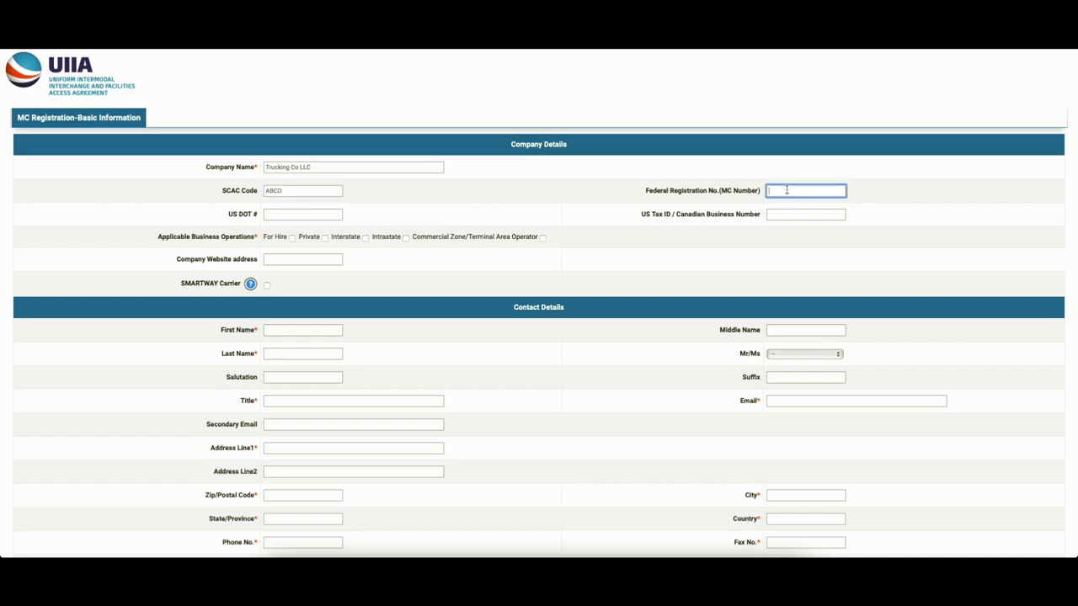
text(12345678)
double_click(800, 192)
- Enter the US Tax ID and US DOT number 654321, and tick For Hire and Interstate
click(784, 216)
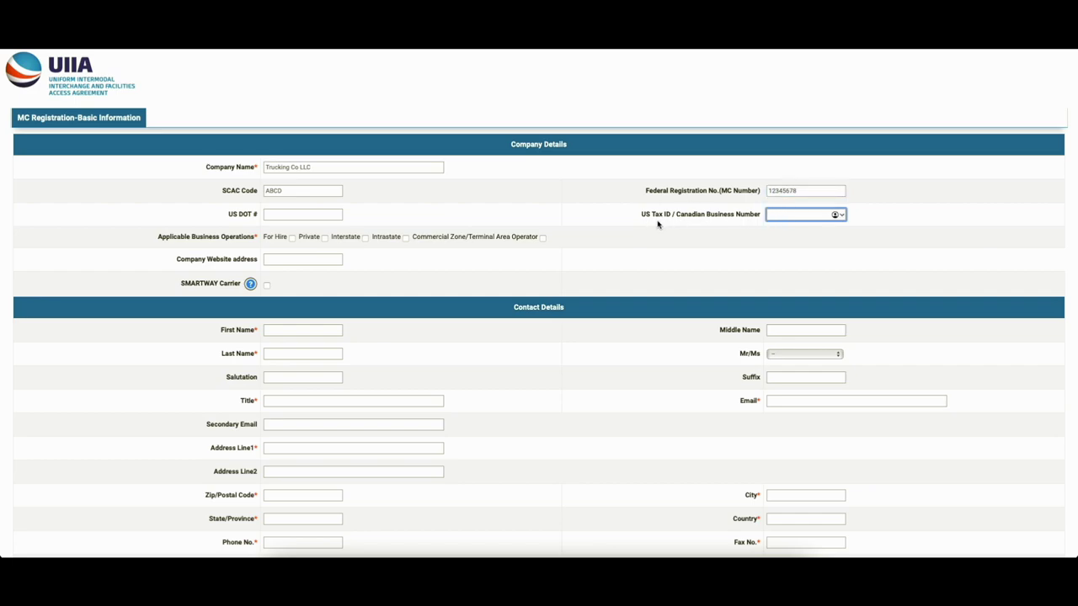
text(123456789)
click(340, 217)
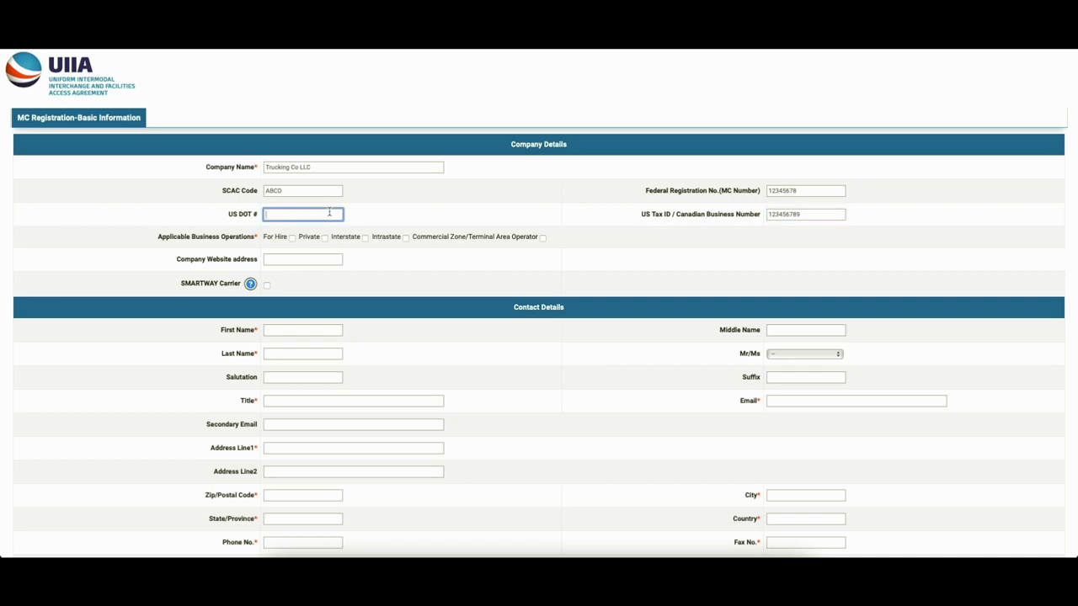
text(654321)
click(292, 238)
click(365, 239)
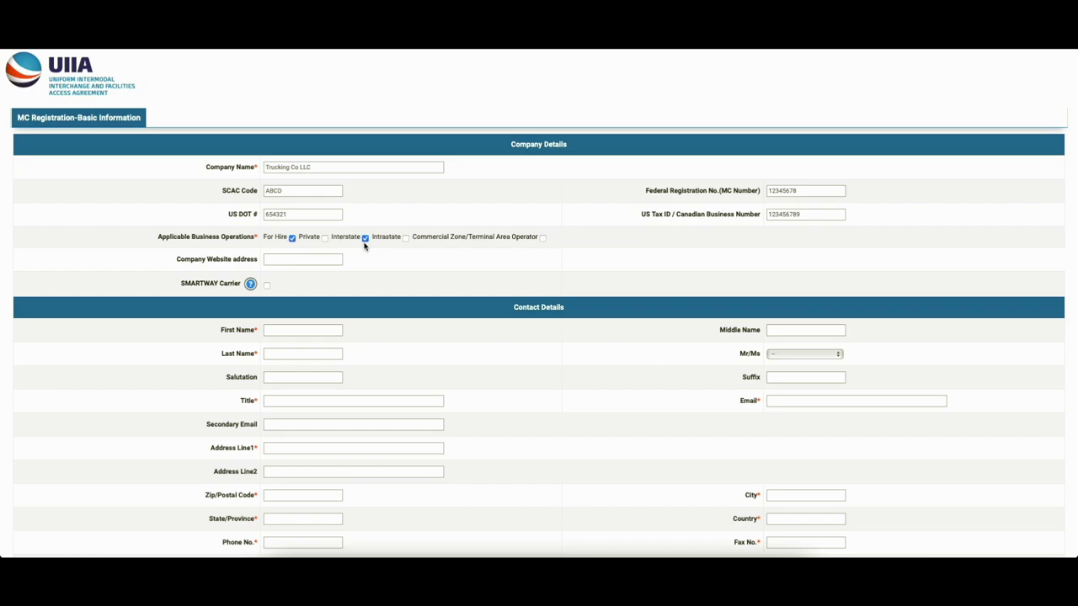
- Enter the contact's first and last name and the title President
click(301, 260)
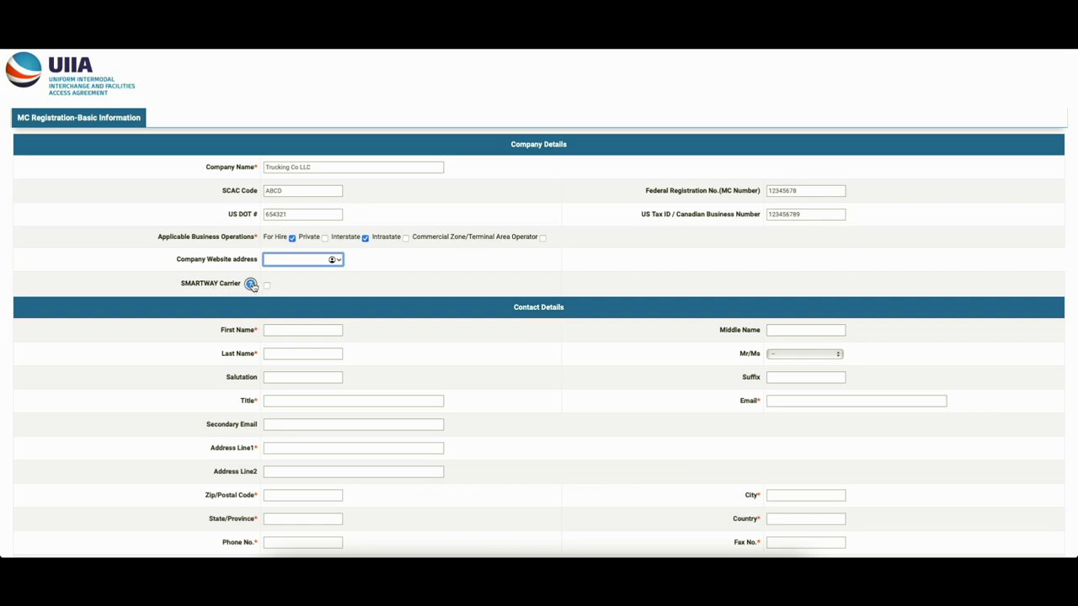
click(285, 330)
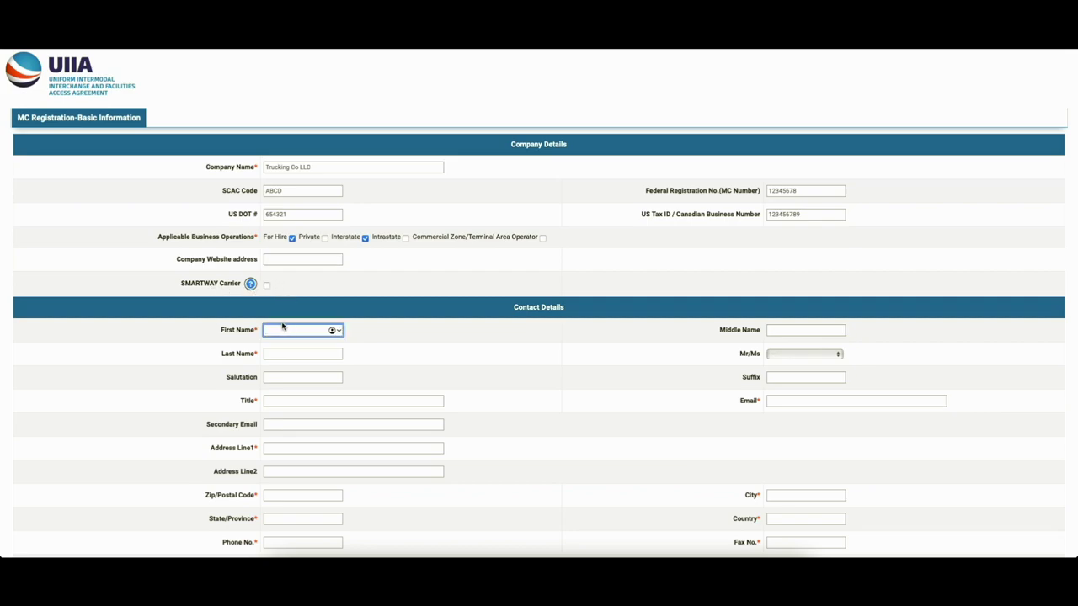
text(John)
key(Tab)
text(Smit)
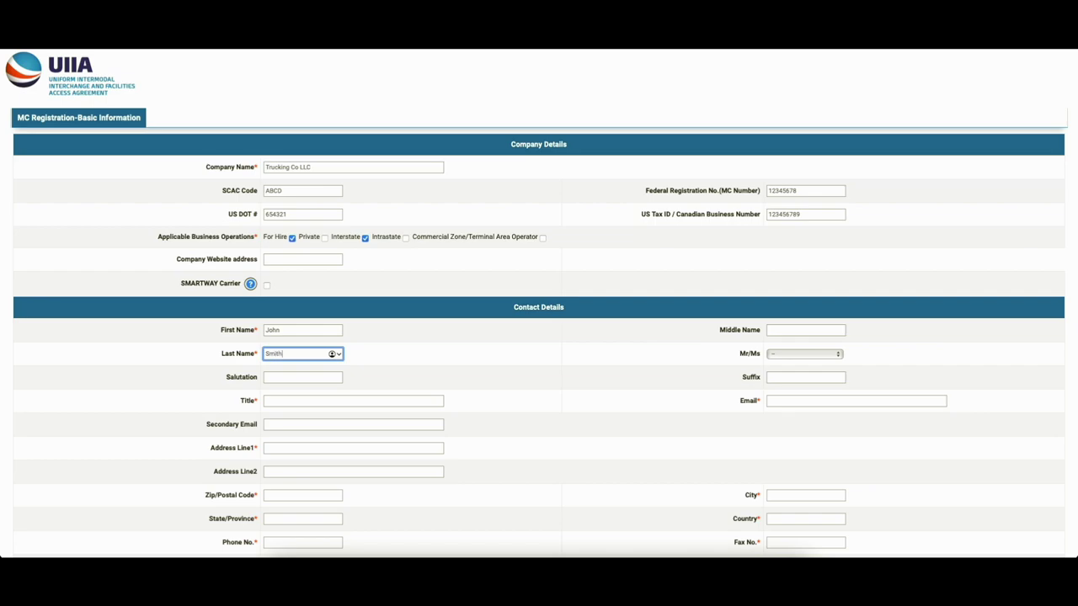
click(276, 400)
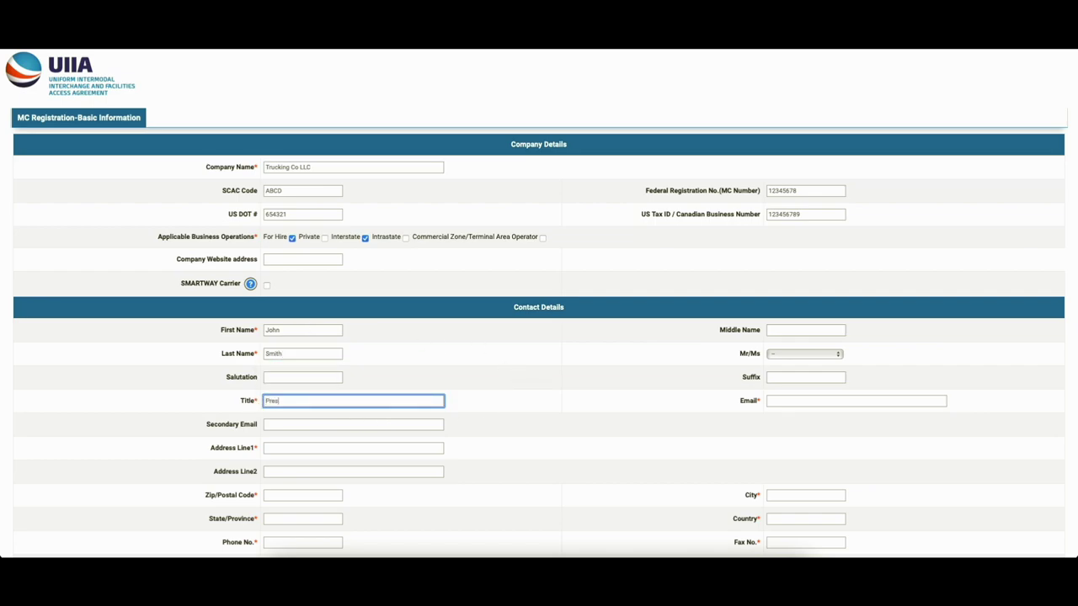
text(Presidn)
key(BackSpace)
text(ent)
- Complete the contact's phone numbers and move down to the login password
text(-9699)
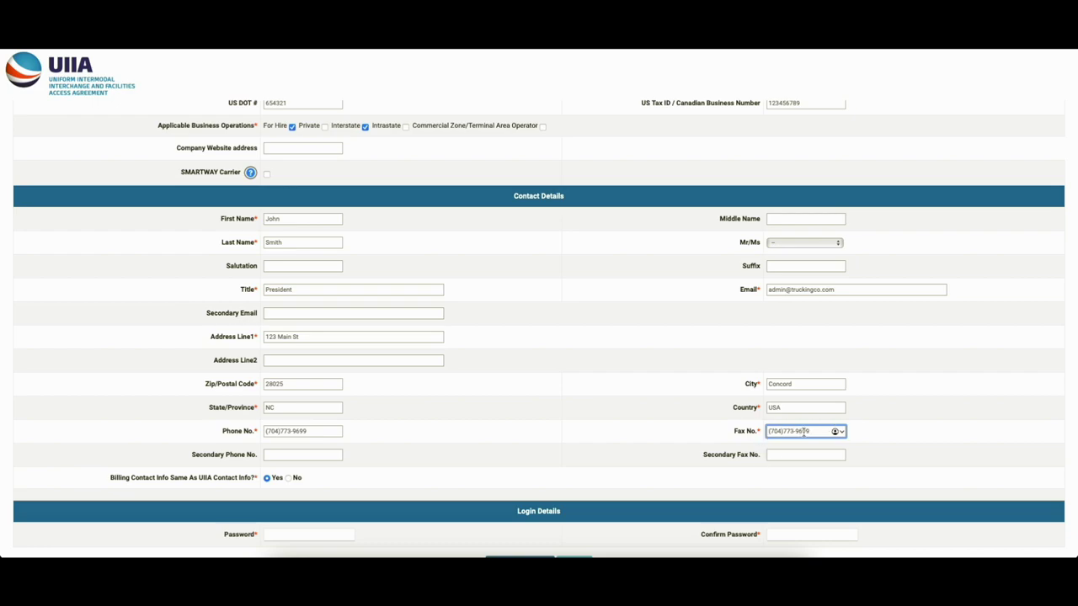
click(304, 455)
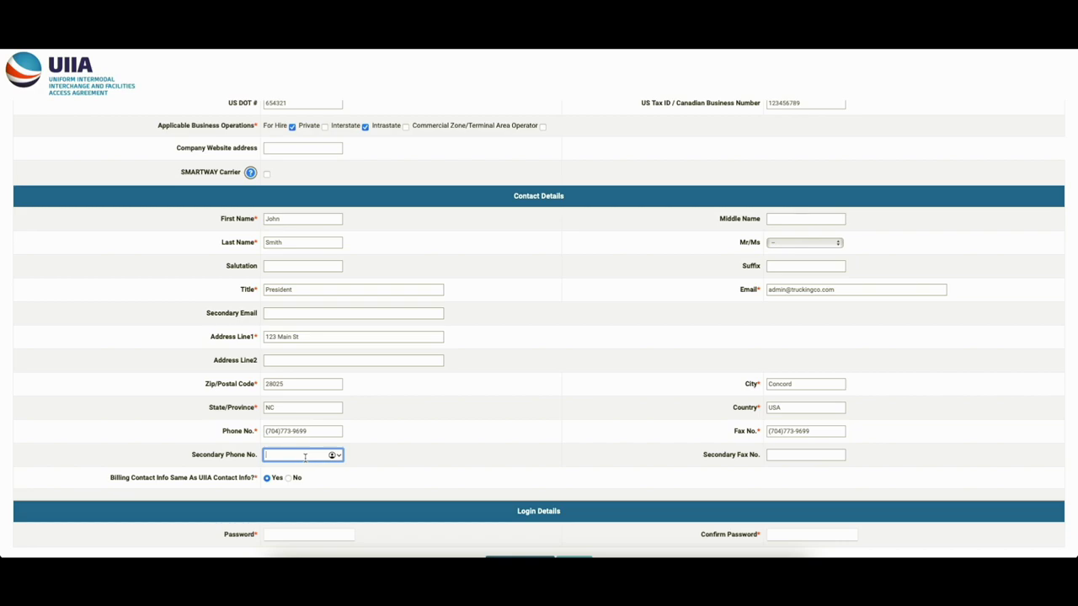
scroll(307, 451, down, 2)
click(313, 446)
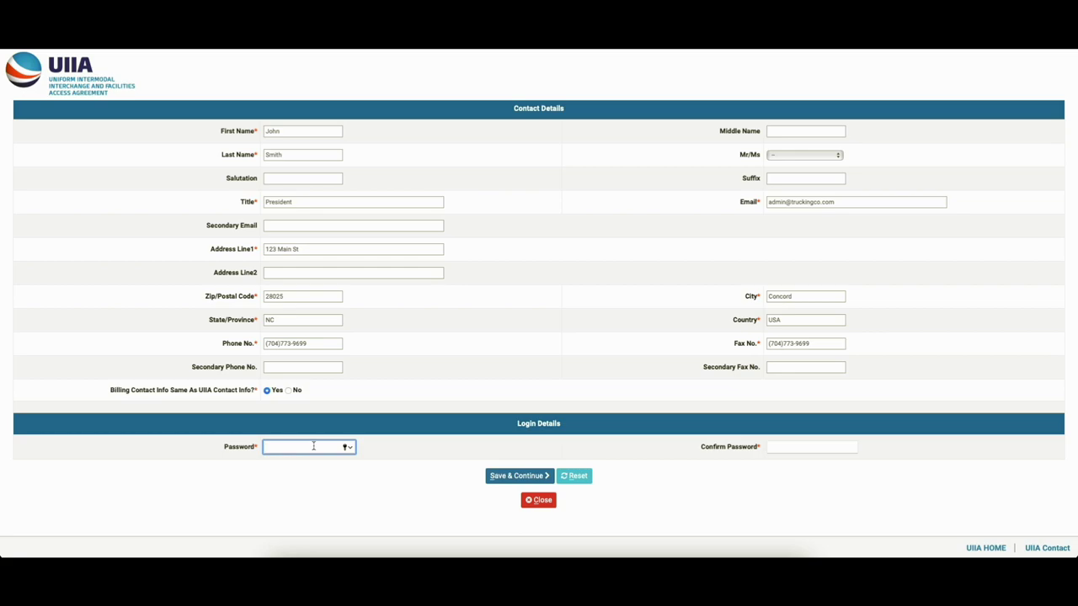
- Scroll up to check the SCAC Code field, then back down to Login Details
scroll(464, 387, up, 3)
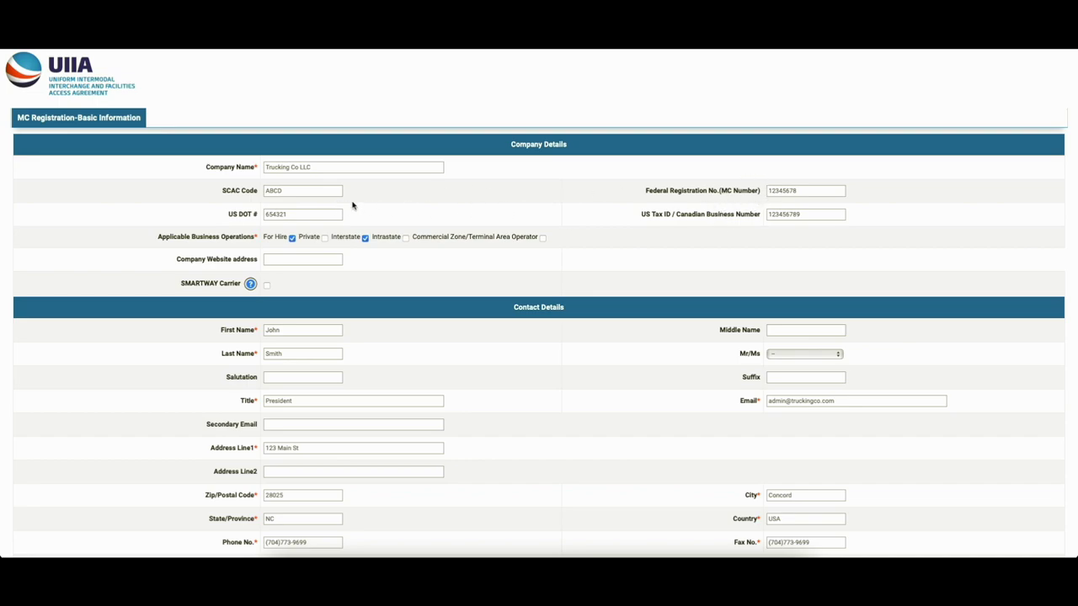
click(283, 191)
scroll(447, 278, down, 5)
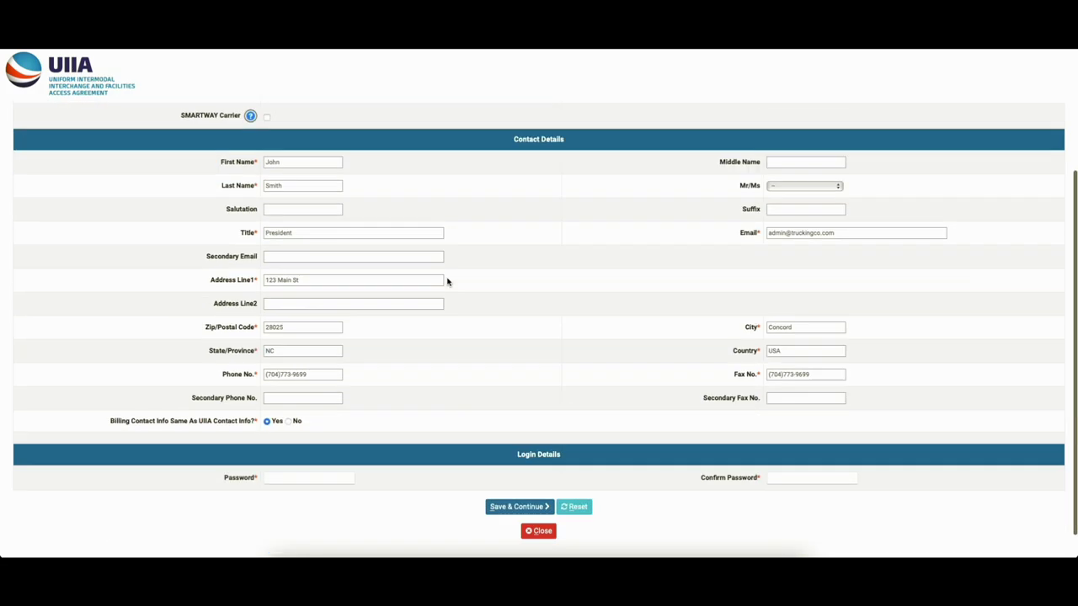
- Submit the form, dismiss Safari's password prompt, and re-enter an alphanumeric password and confirmation
click(506, 480)
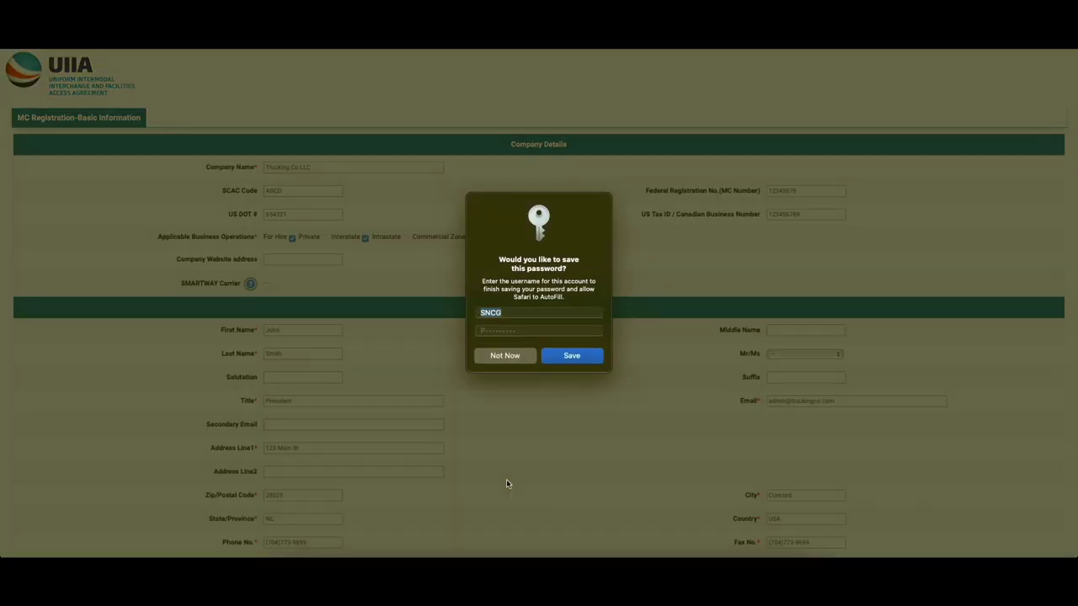
click(508, 358)
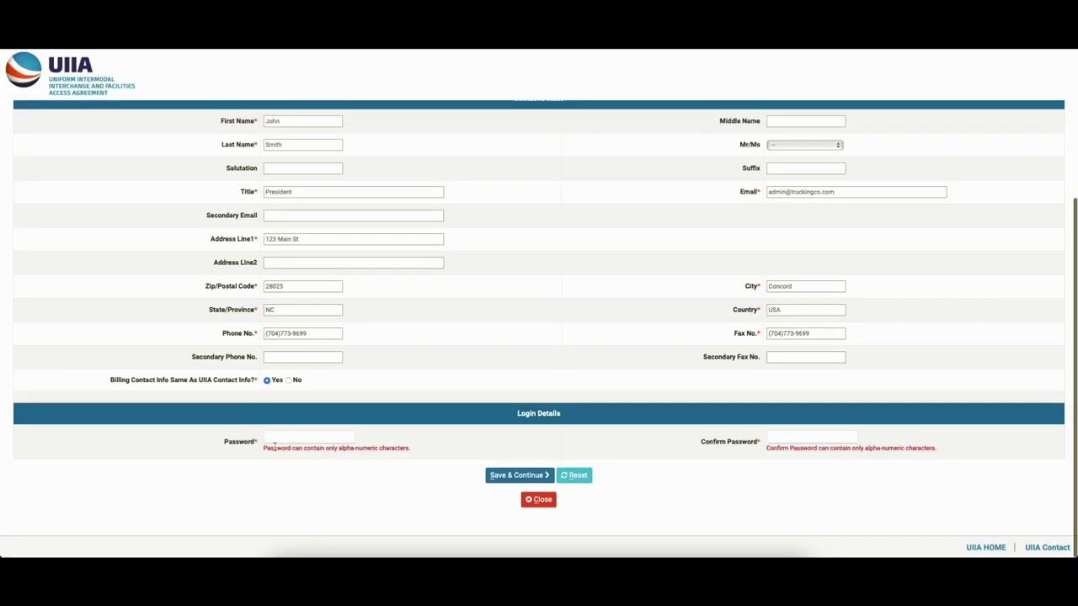
click(344, 437)
text(•••••••)
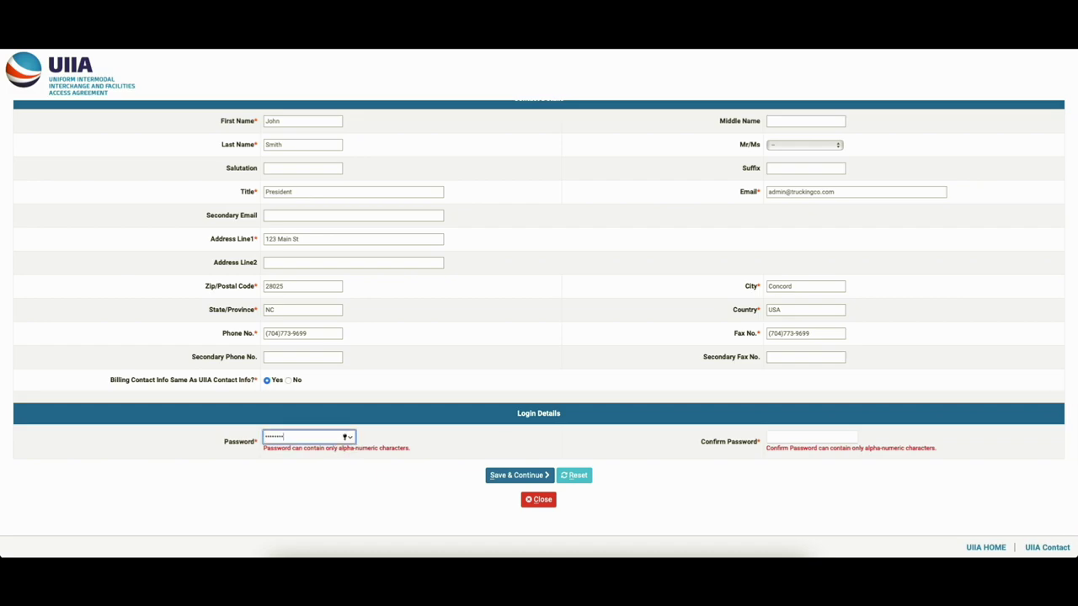
key(Tab)
text(•••••••)
key(Return)
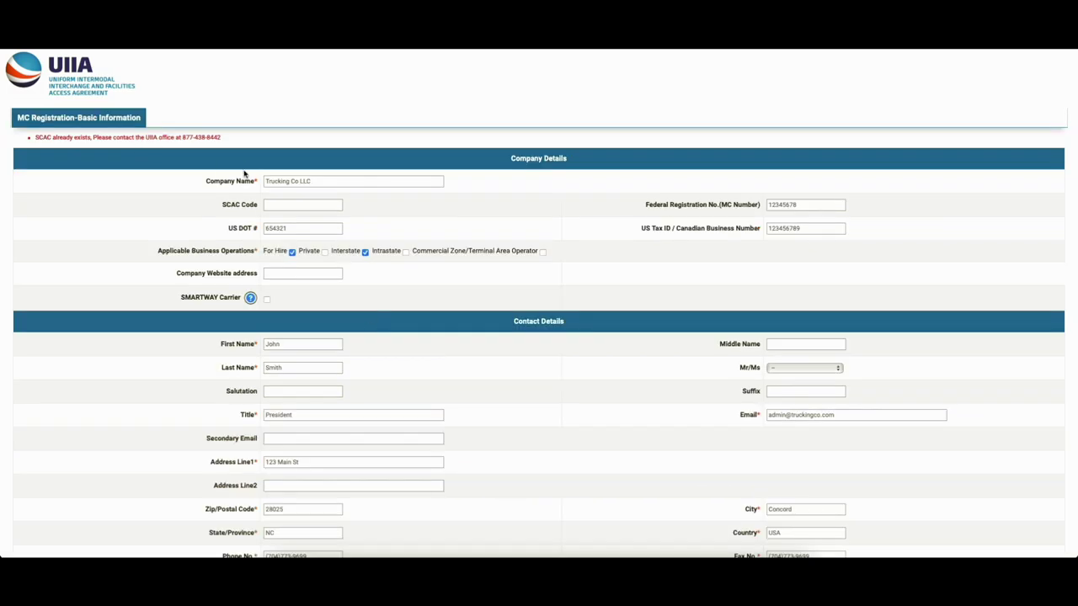
- Retype the confirmation password, resubmit the form, and decline Safari's save-password offer
click(336, 207)
scroll(361, 224, down, 3)
click(808, 446)
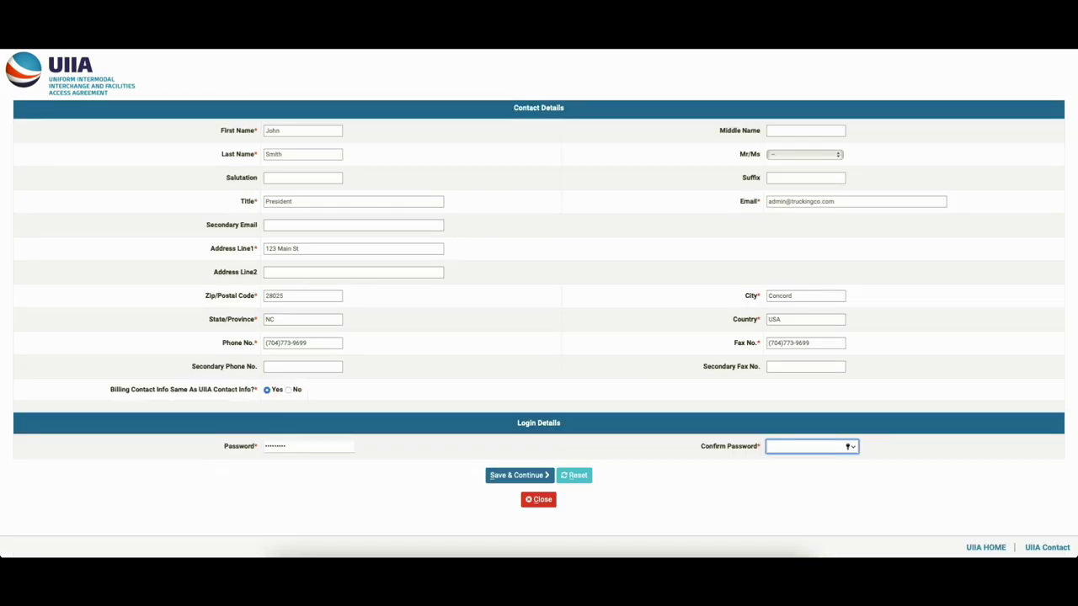
text(•••••••••)
click(522, 477)
click(546, 355)
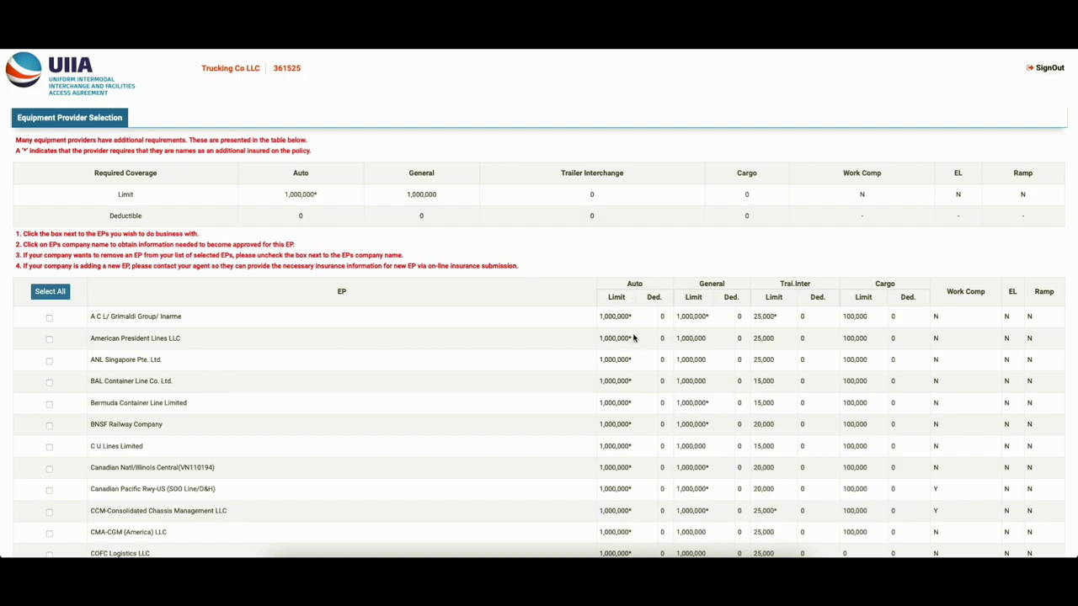
scroll(633, 340, down, 10)
scroll(634, 341, down, 8)
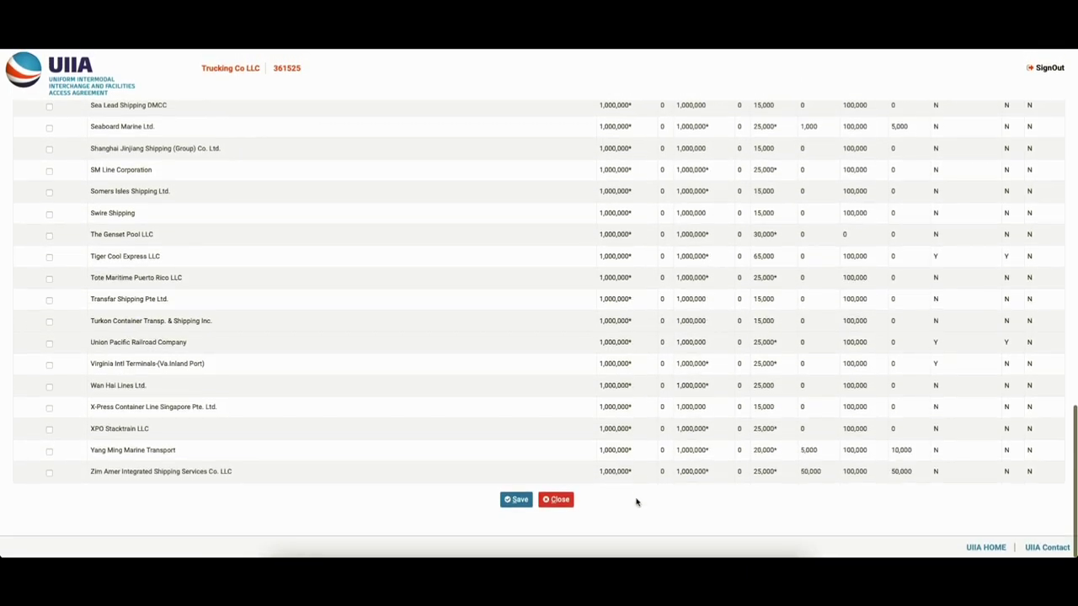
scroll(648, 296, up, 3)
scroll(648, 295, up, 15)
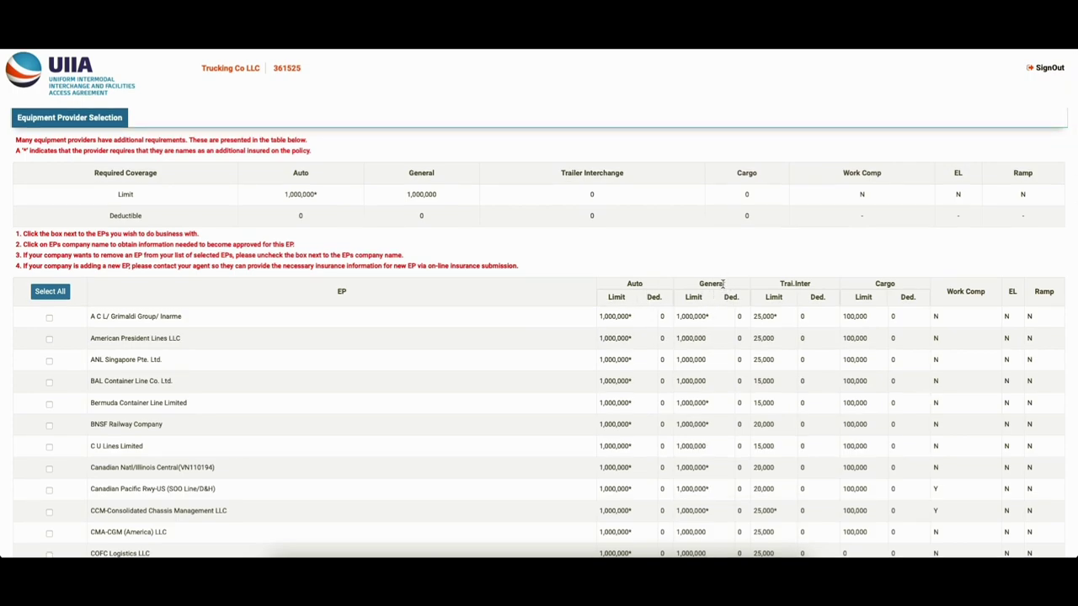
scroll(714, 310, down, 10)
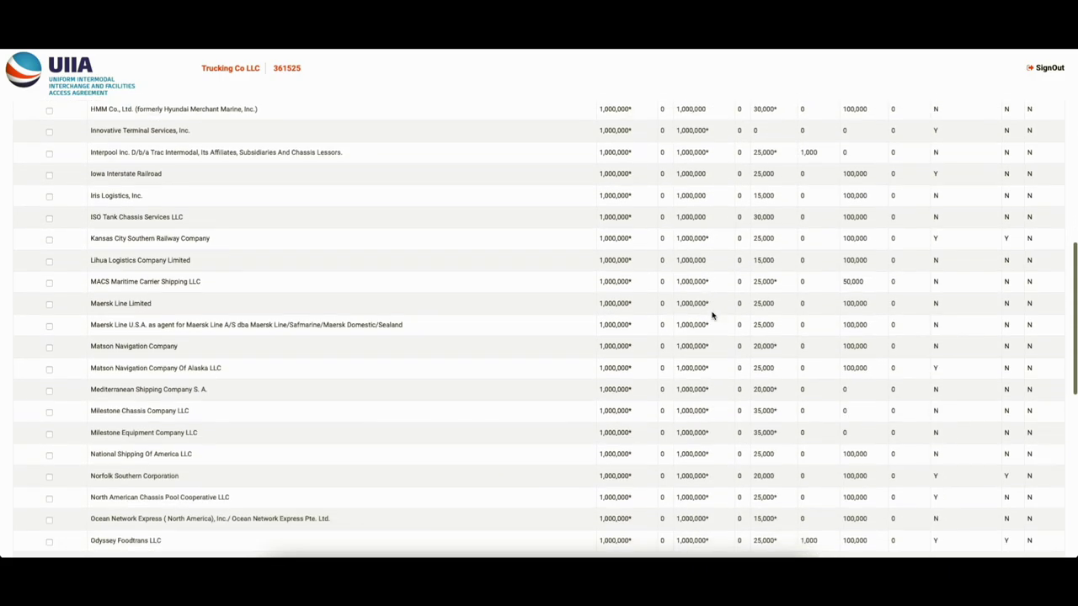
scroll(713, 314, down, 10)
scroll(712, 312, up, 20)
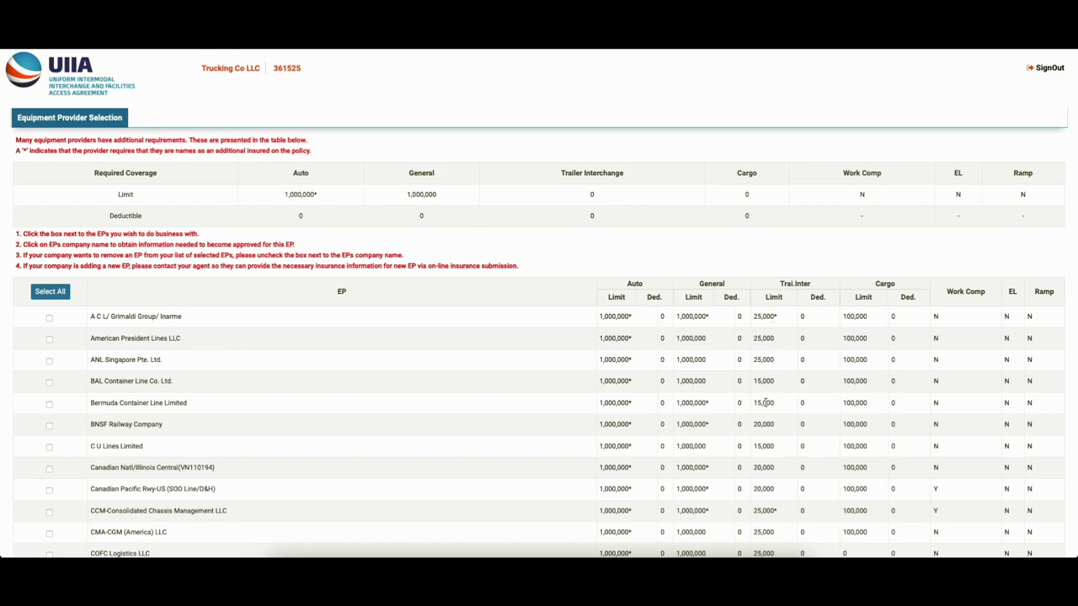
scroll(760, 403, down, 10)
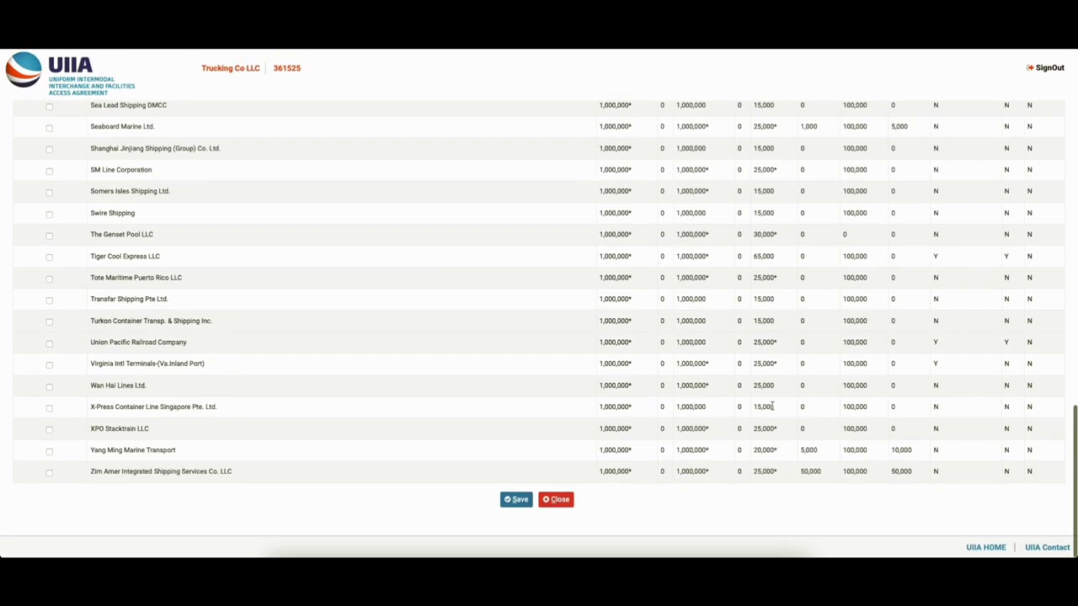
drag(775, 256, 743, 258)
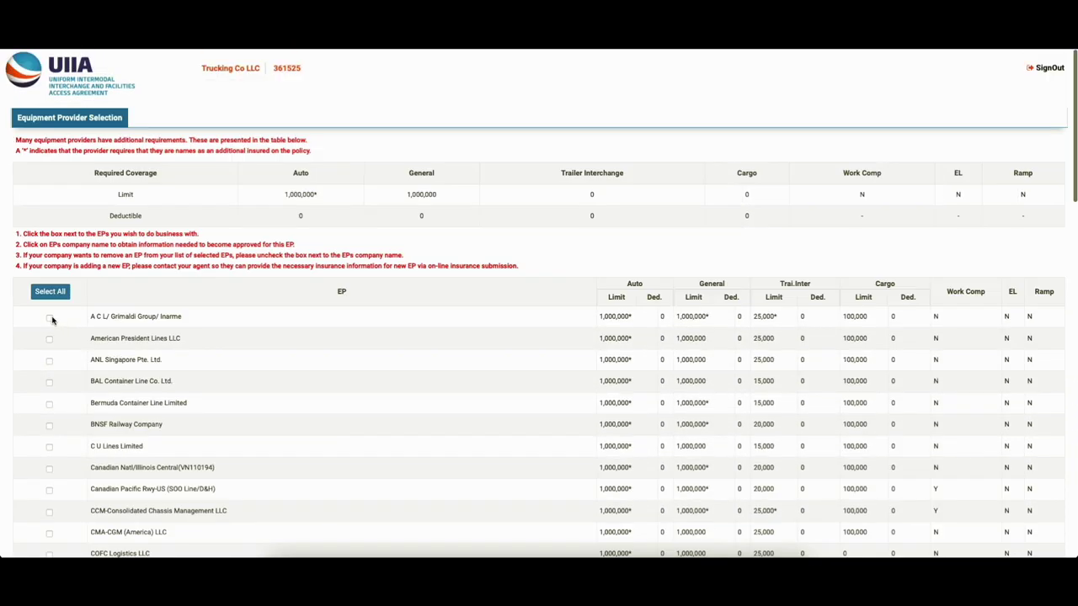
- Tick A C L/Grimaldi Group, ANL Singapore and Bermuda Container Line, then review the provider table
click(49, 317)
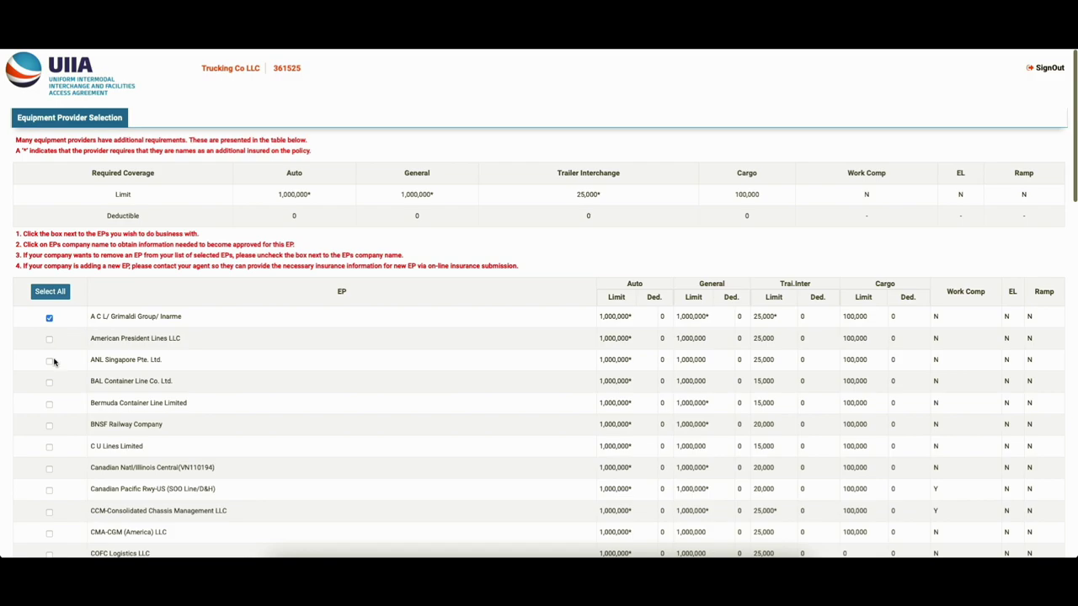
click(49, 360)
click(49, 404)
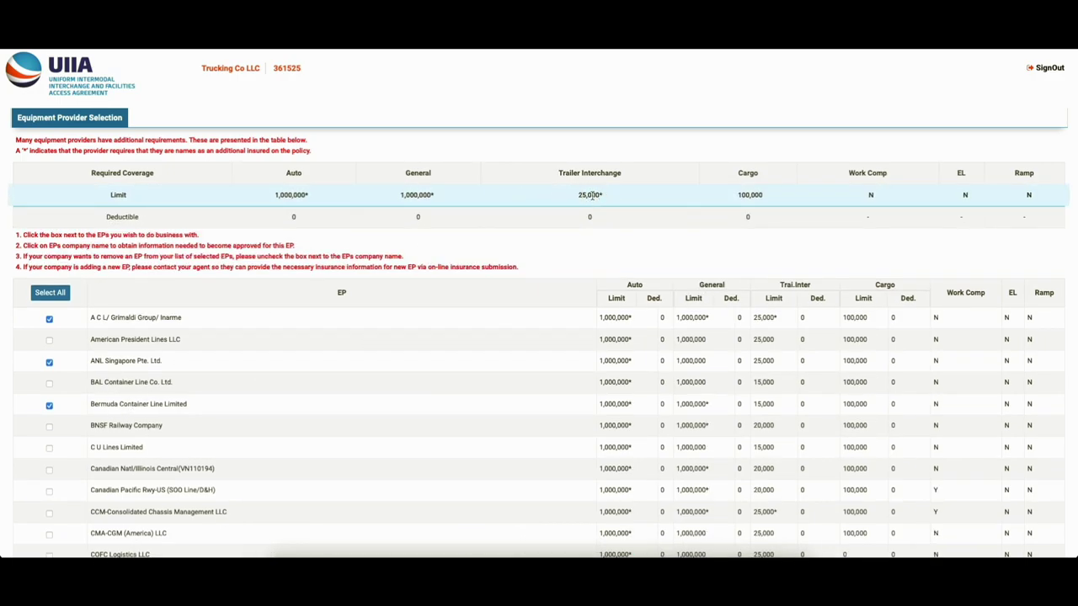
scroll(380, 308, down, 1)
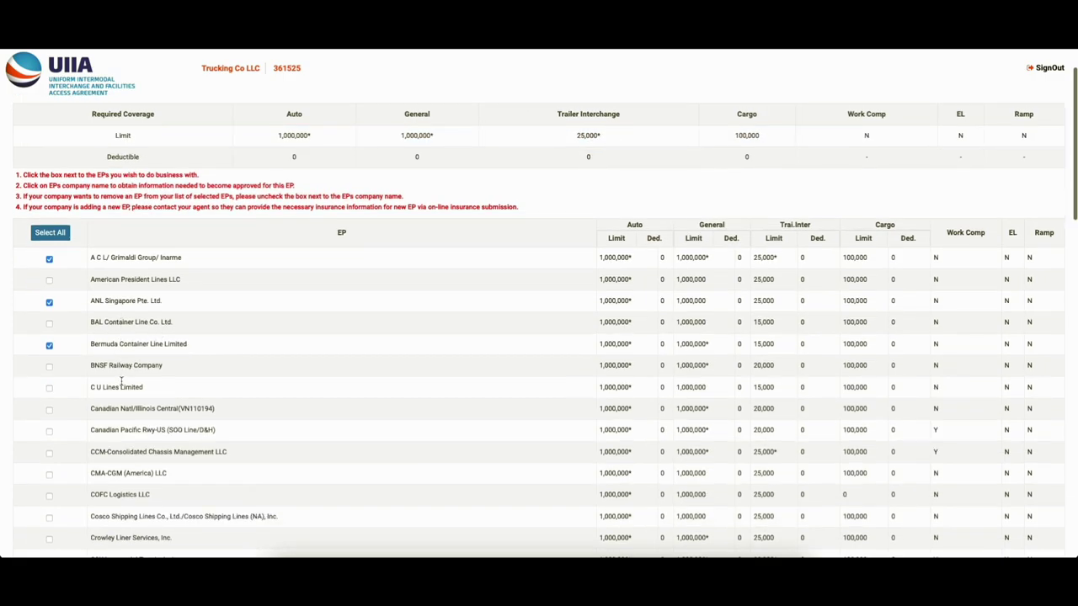
scroll(544, 216, up, 1)
scroll(96, 425, down, 5)
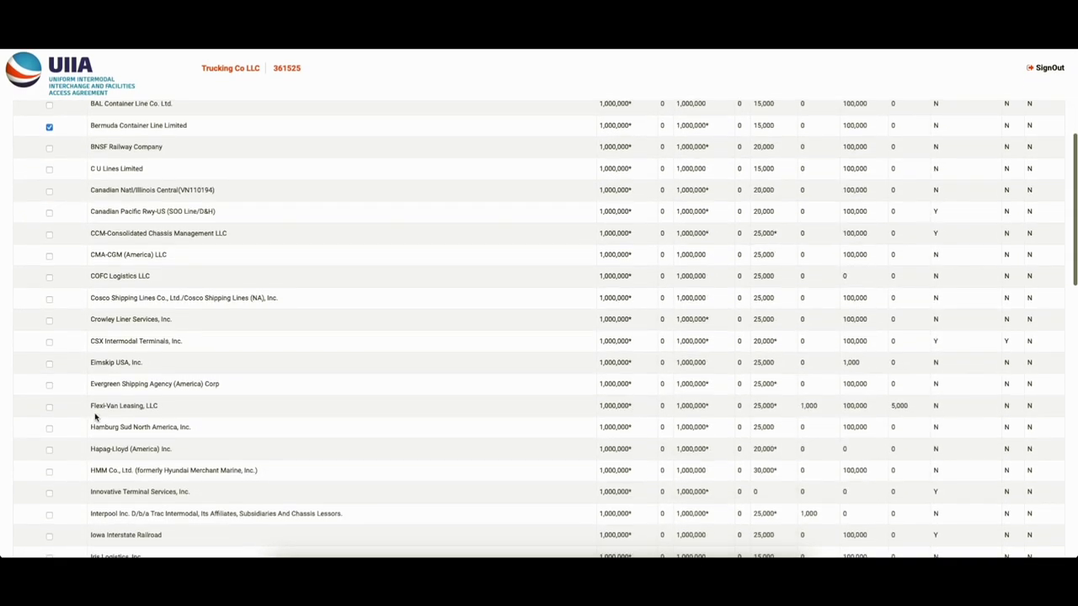
scroll(305, 468, down, 1)
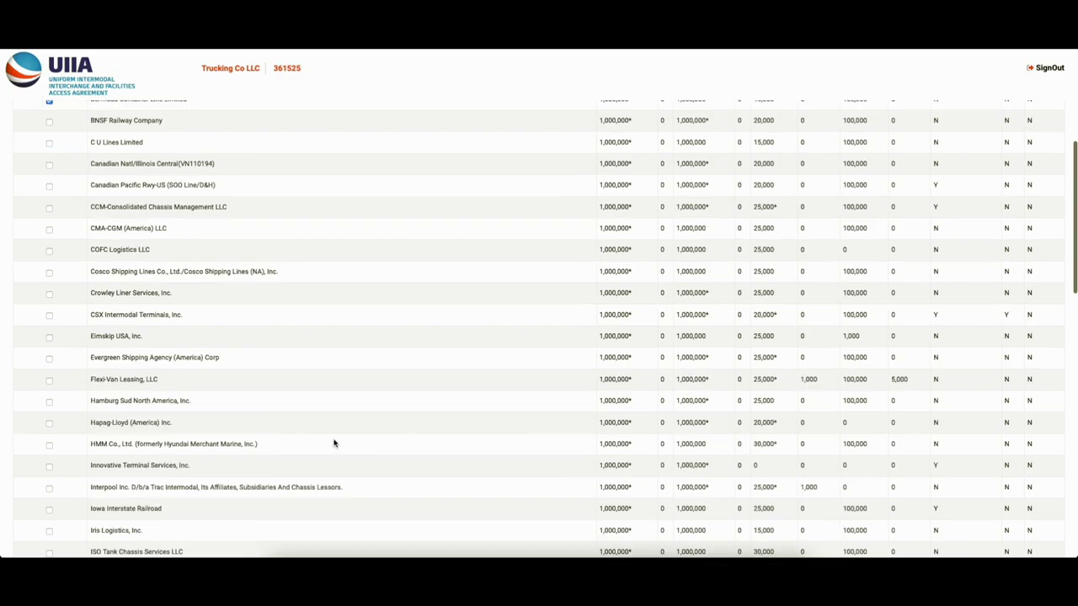
scroll(387, 390, up, 6)
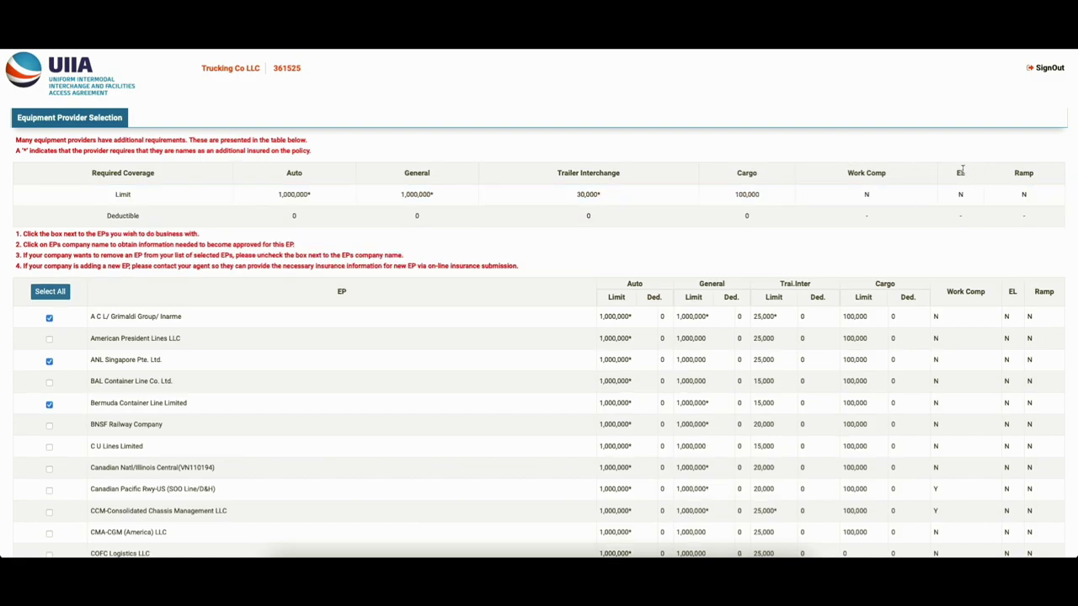
- Clear all providers, tick only A C L/Grimaldi Group, and save the selection
scroll(539, 336, down, 1)
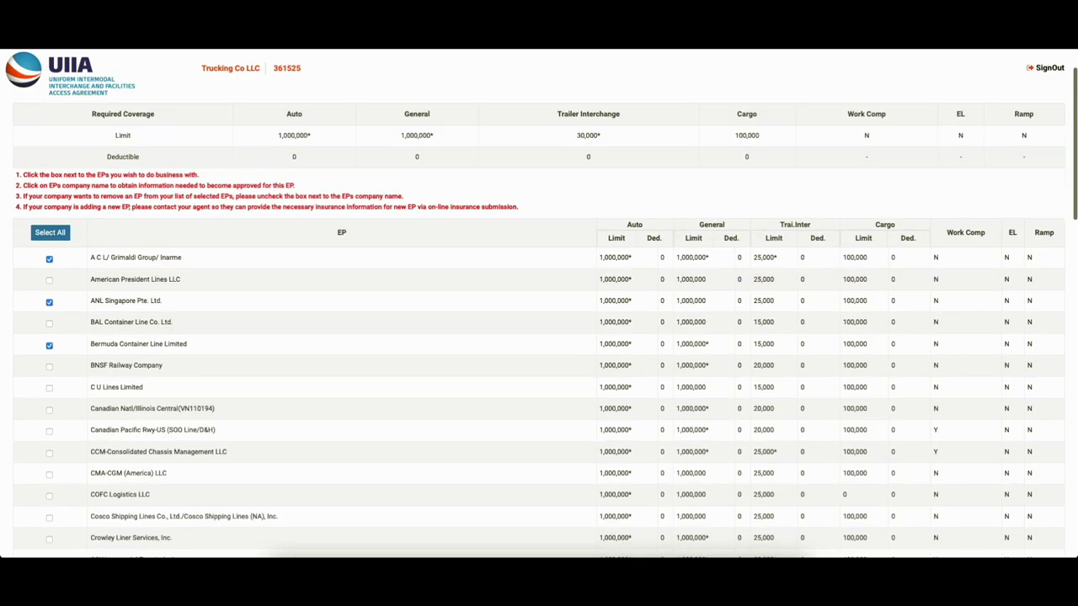
click(58, 235)
click(58, 234)
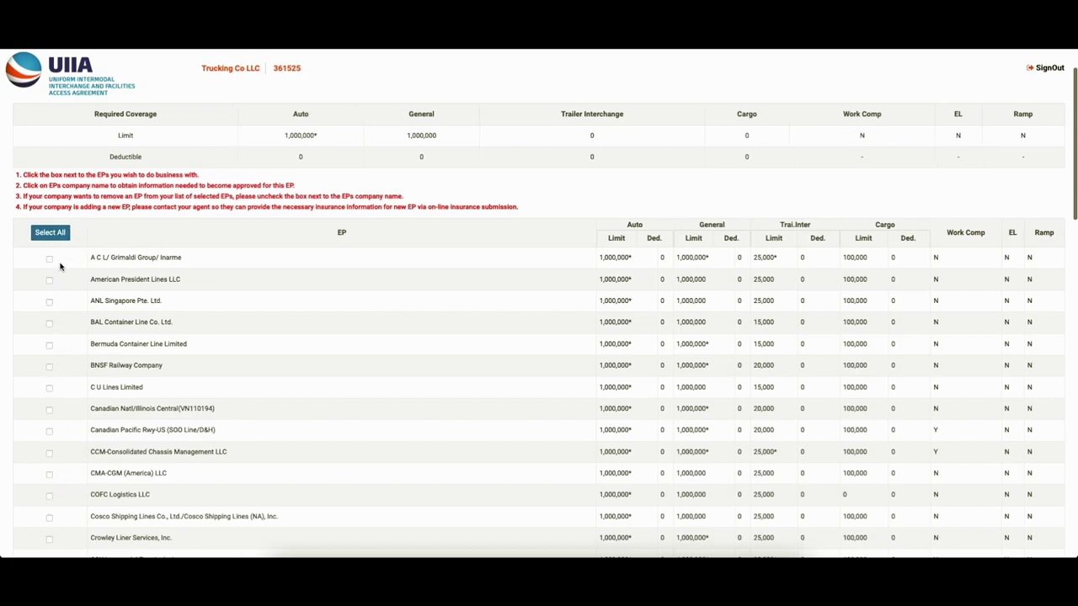
click(49, 260)
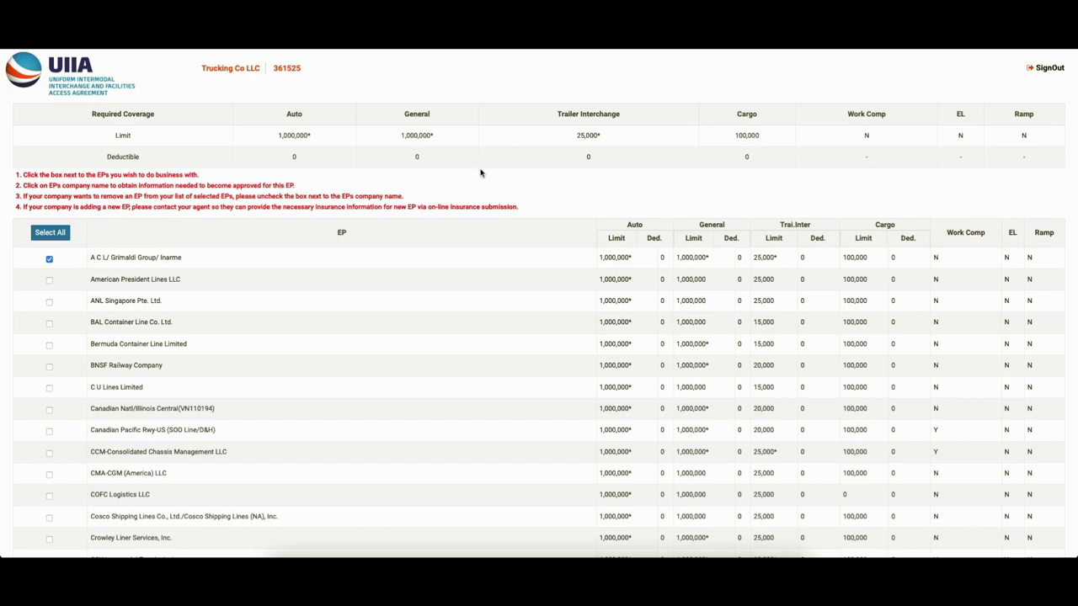
scroll(485, 252, down, 15)
click(517, 500)
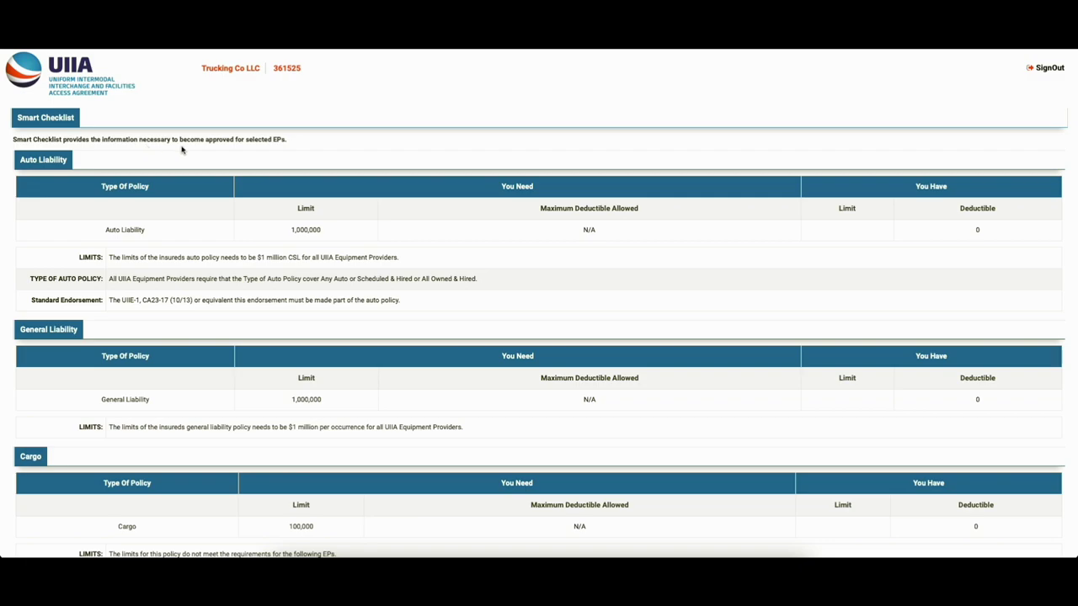
scroll(286, 346, down, 2)
scroll(281, 320, down, 4)
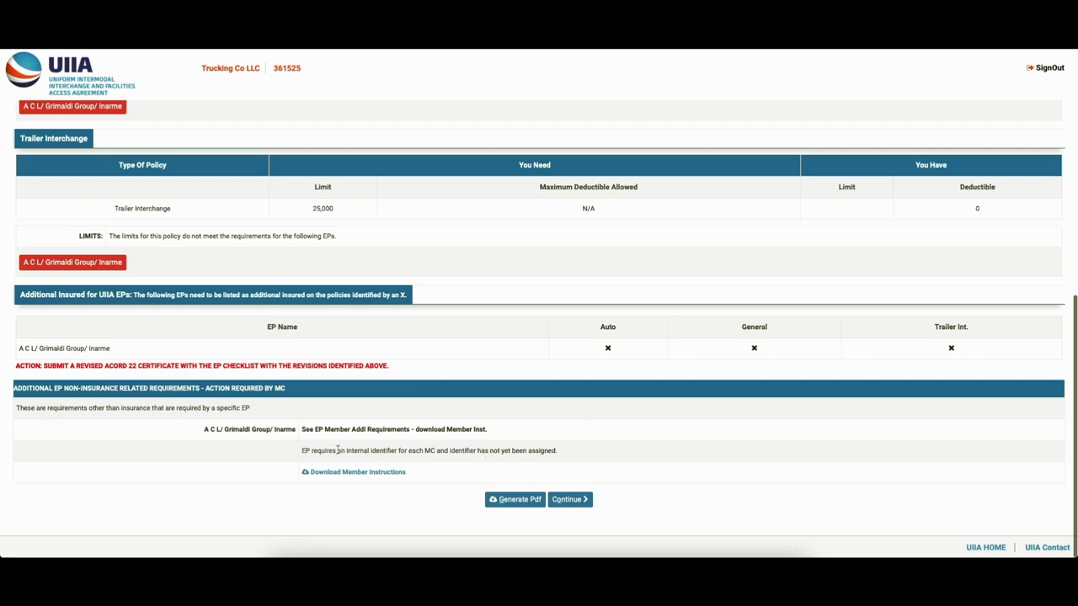
scroll(339, 442, up, 5)
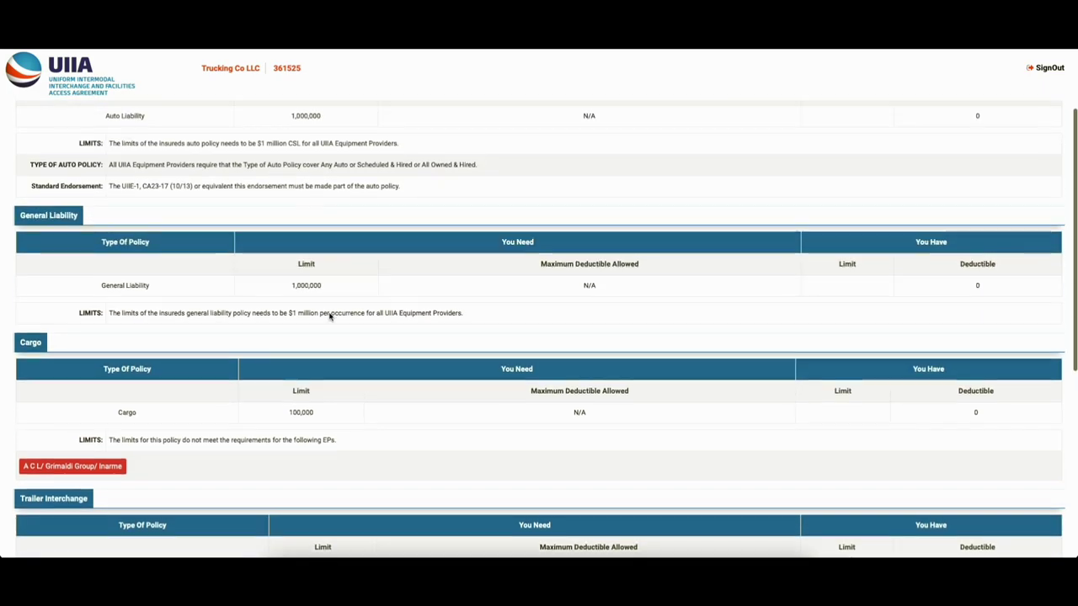
scroll(329, 316, up, 2)
scroll(301, 427, up, 1)
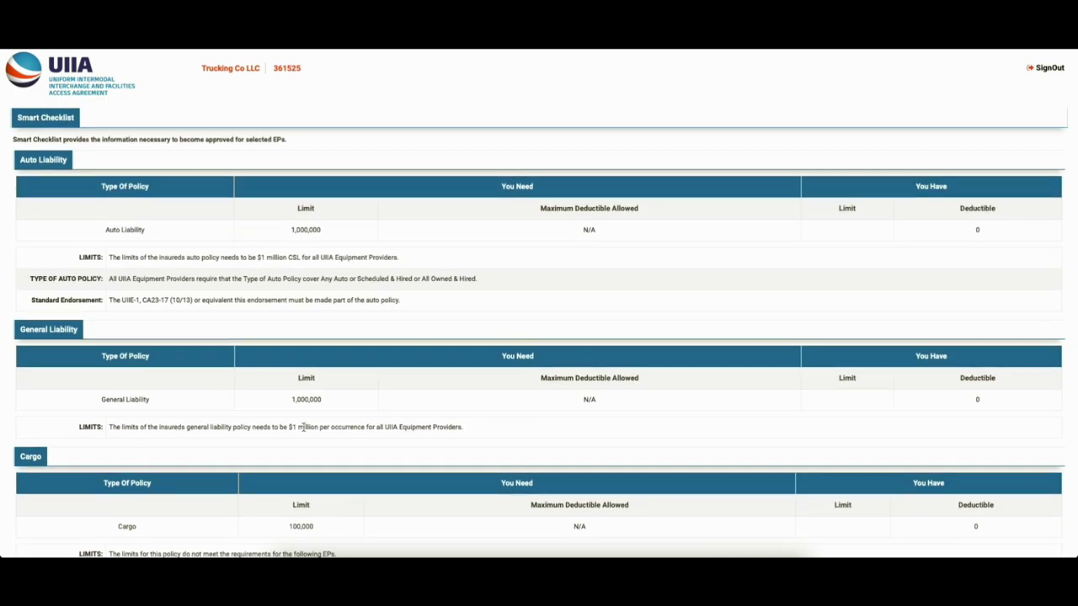
scroll(301, 427, down, 8)
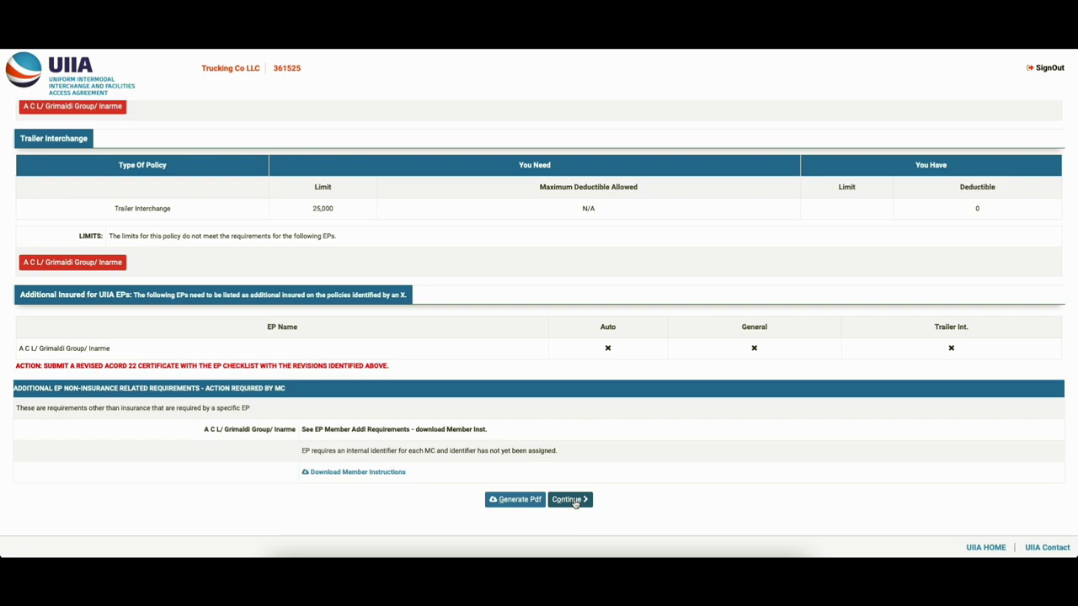
click(575, 500)
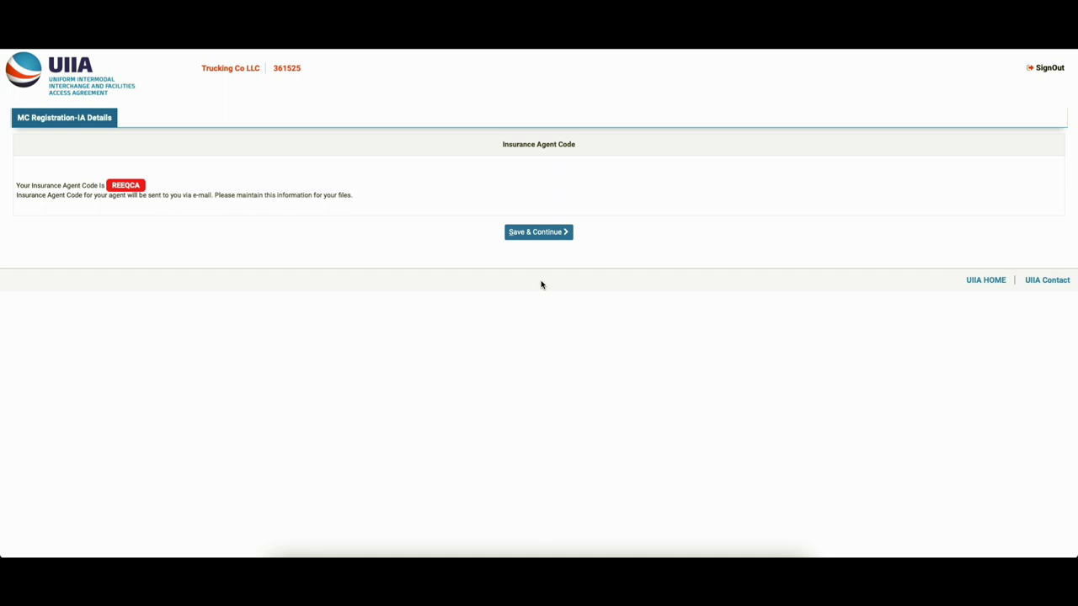
- Save the Insurance Agent Code page to proceed to Payment Details
click(543, 234)
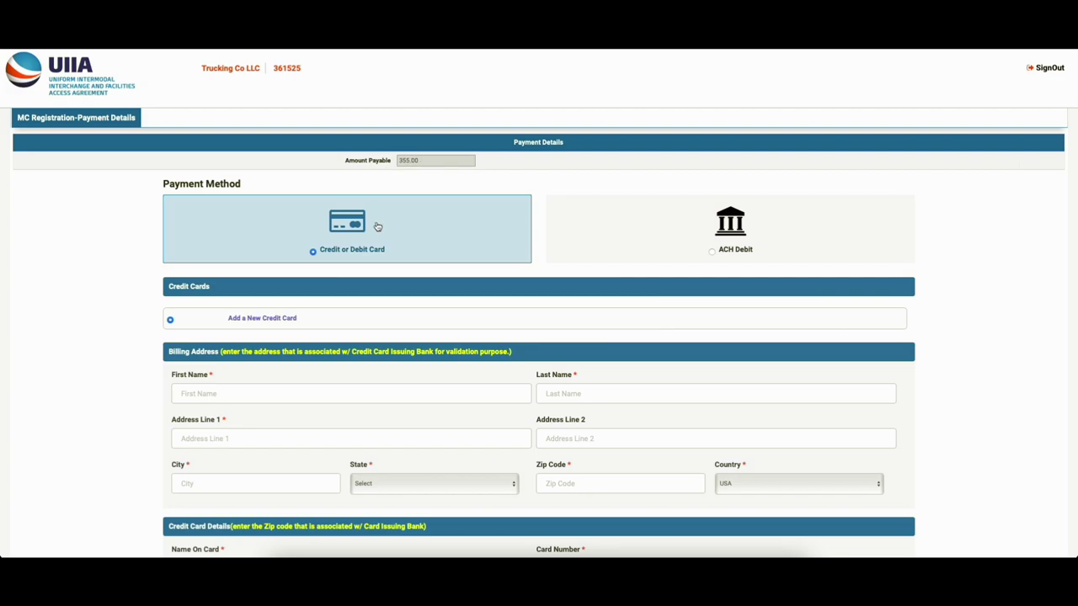
- Skip the payment step of the registration
scroll(377, 226, down, 3)
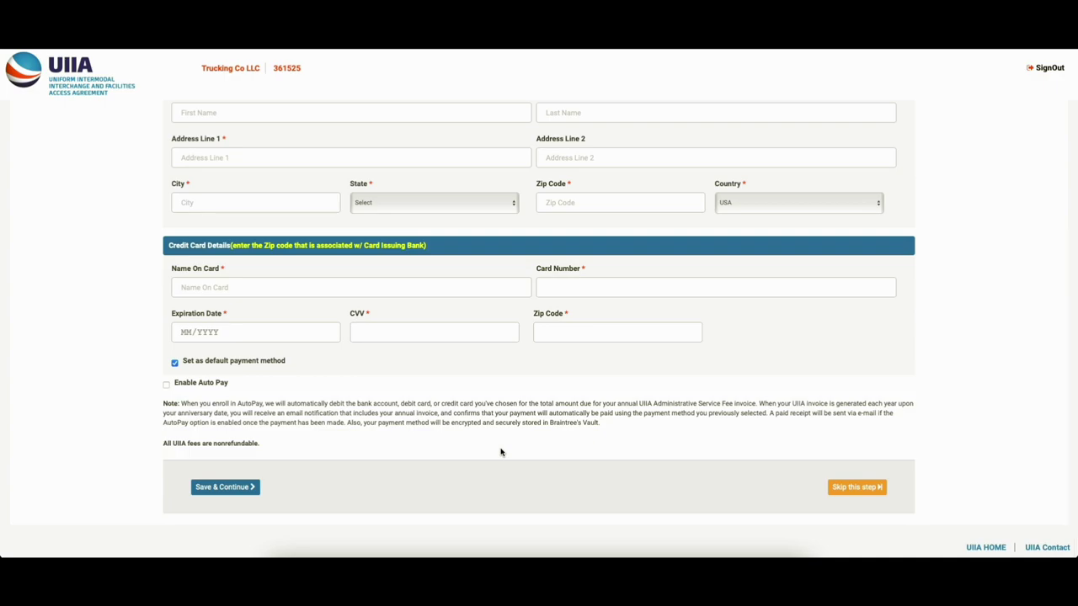
scroll(500, 453, up, 3)
scroll(500, 452, up, 1)
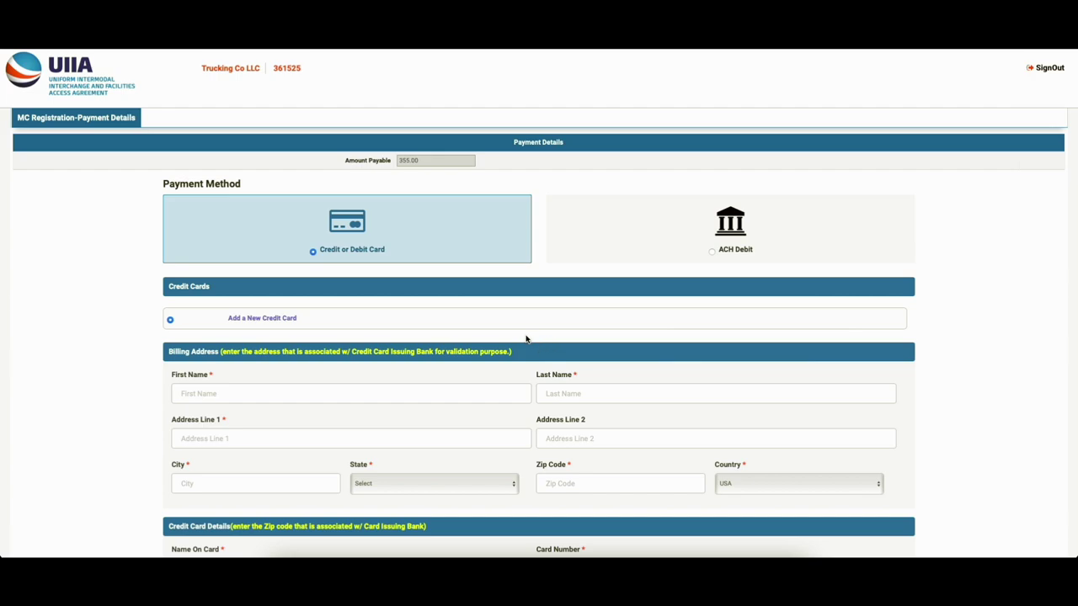
scroll(530, 341, down, 3)
scroll(535, 358, down, 1)
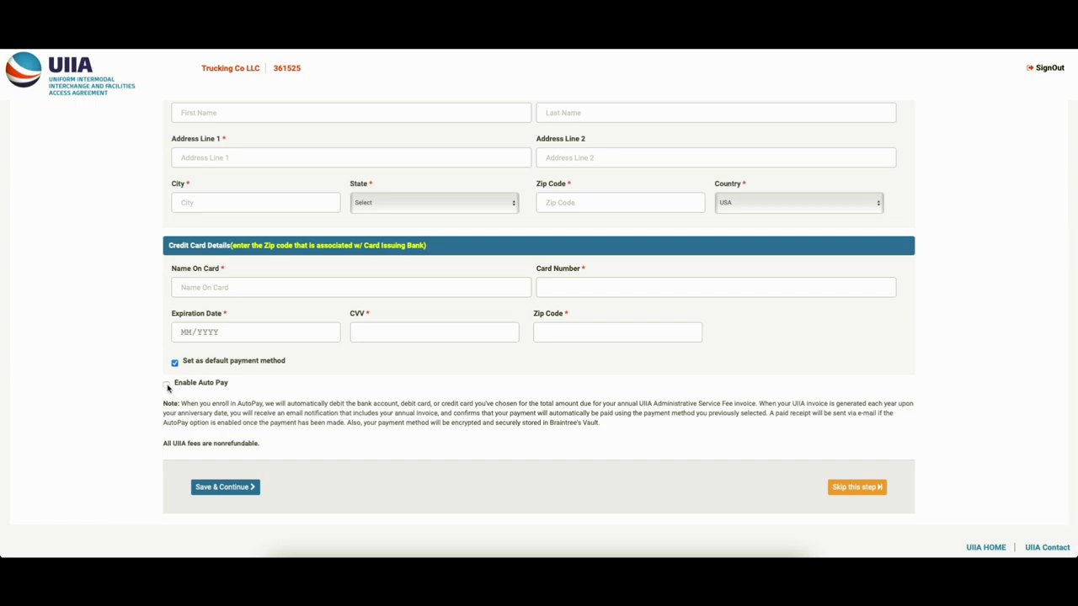
click(857, 488)
- Agree to the UIIA terms, submit the application and acknowledge the congratulations message
click(19, 196)
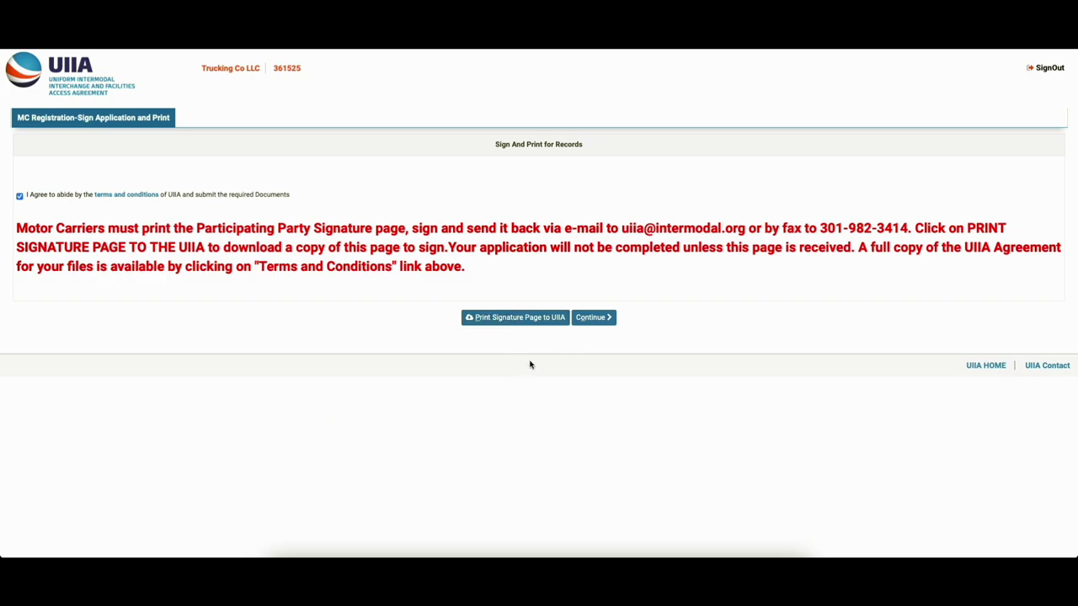
click(598, 320)
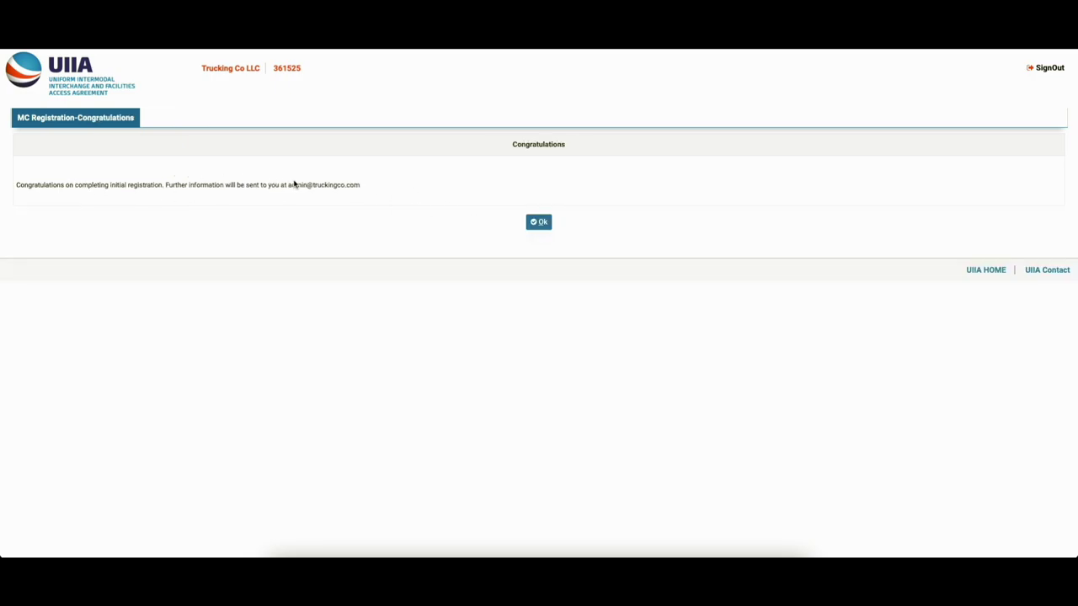
click(538, 221)
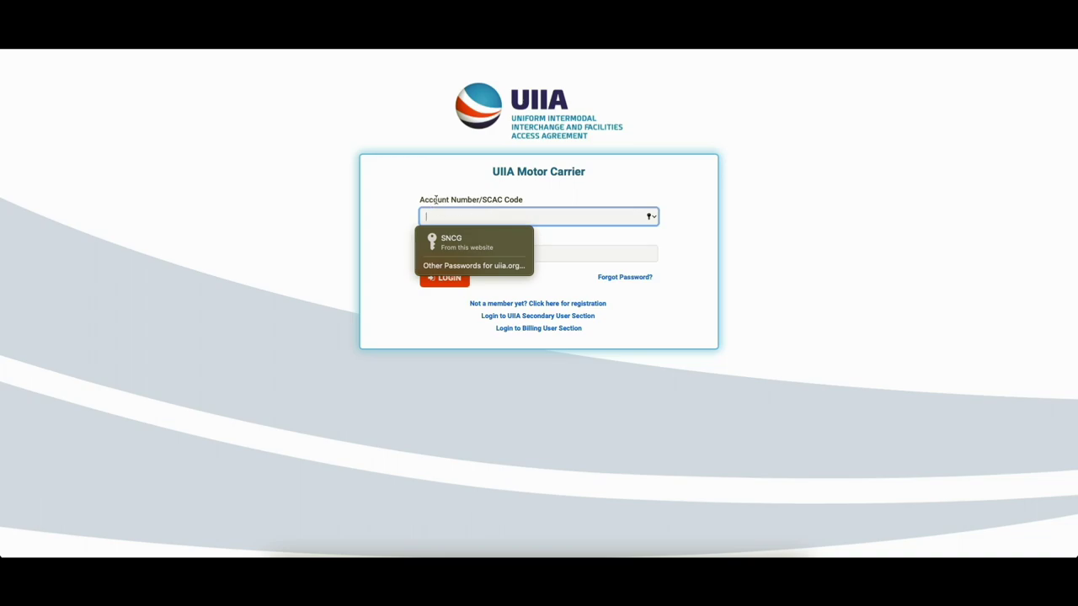
- Close Safari's saved-password suggestions below the Account Number field
drag(436, 202, 496, 202)
click(529, 206)
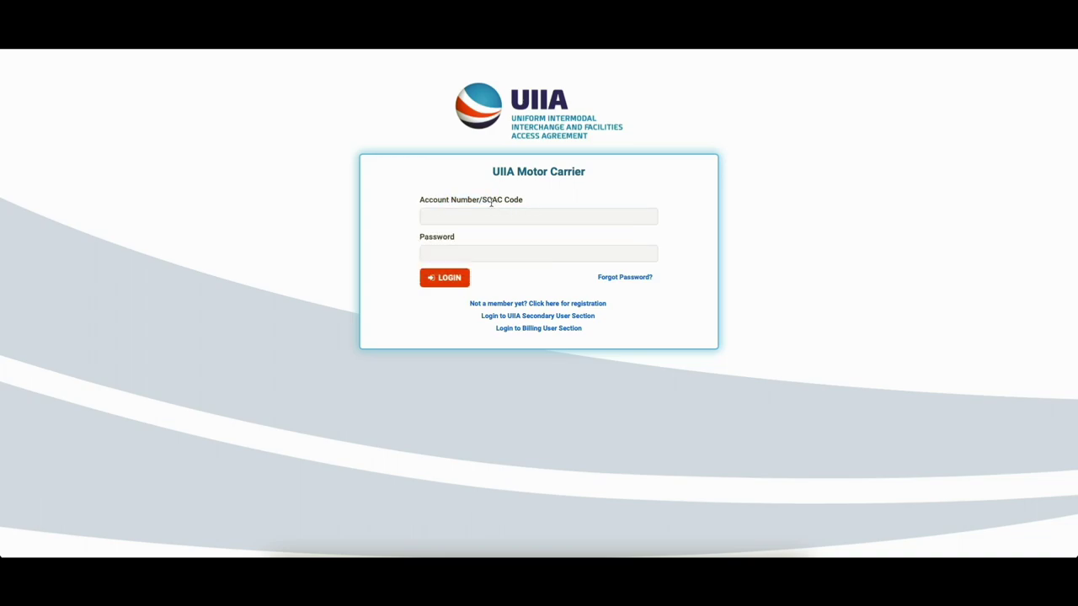